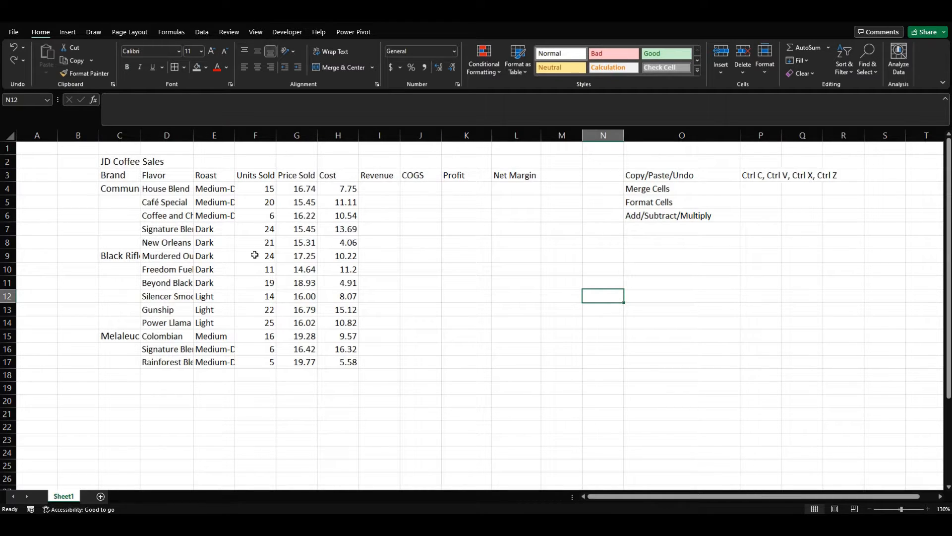
Examine the full brand and flavor names in the cut-off cells of the coffee sales table
click(214, 347)
click(152, 347)
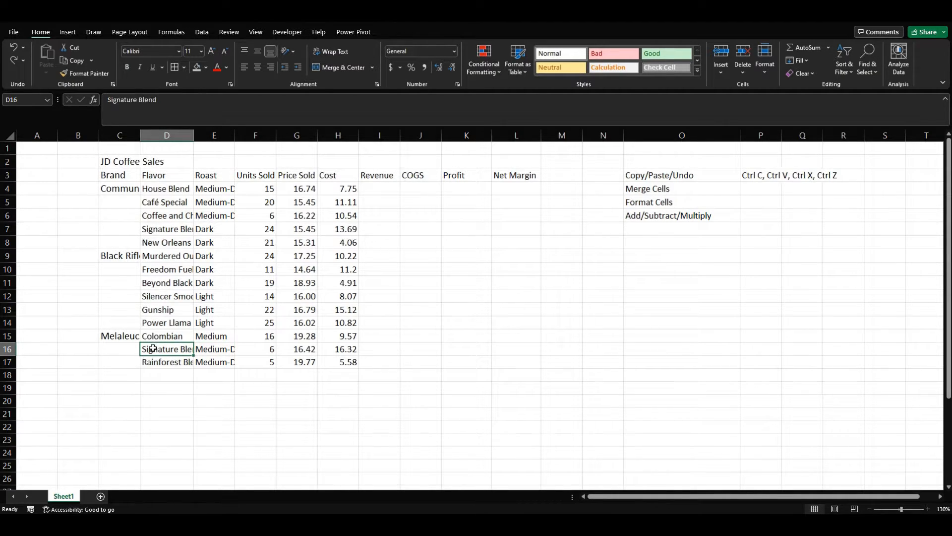
click(119, 338)
click(113, 258)
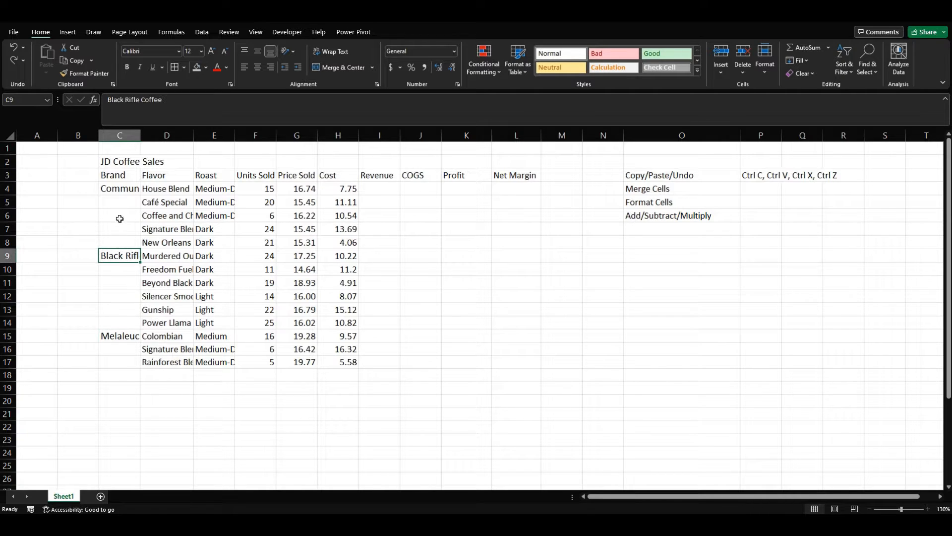
click(120, 189)
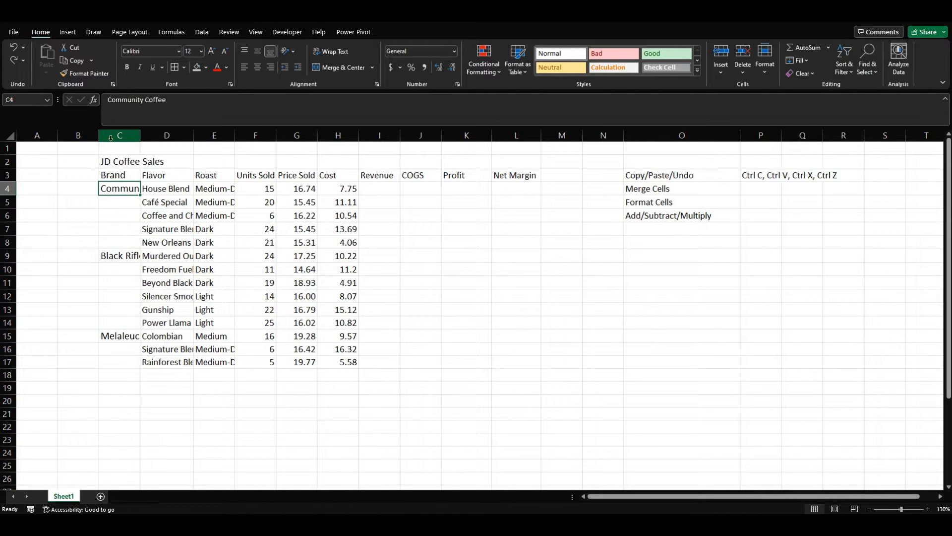
click(124, 256)
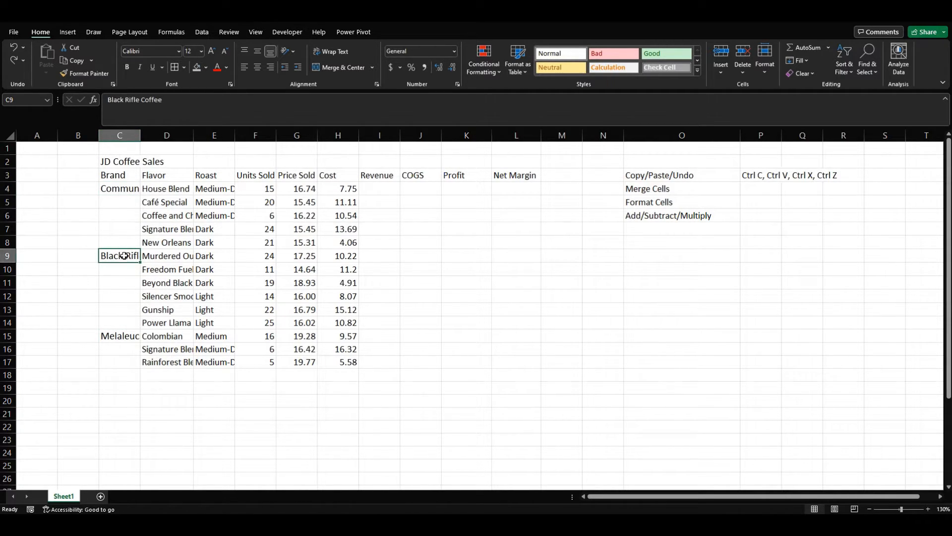
click(119, 334)
click(122, 256)
click(122, 178)
click(122, 188)
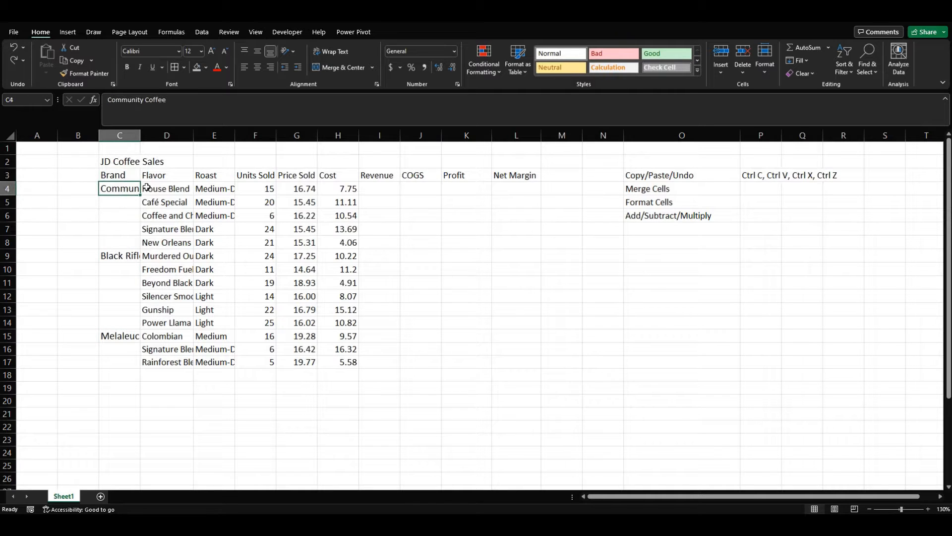
click(157, 217)
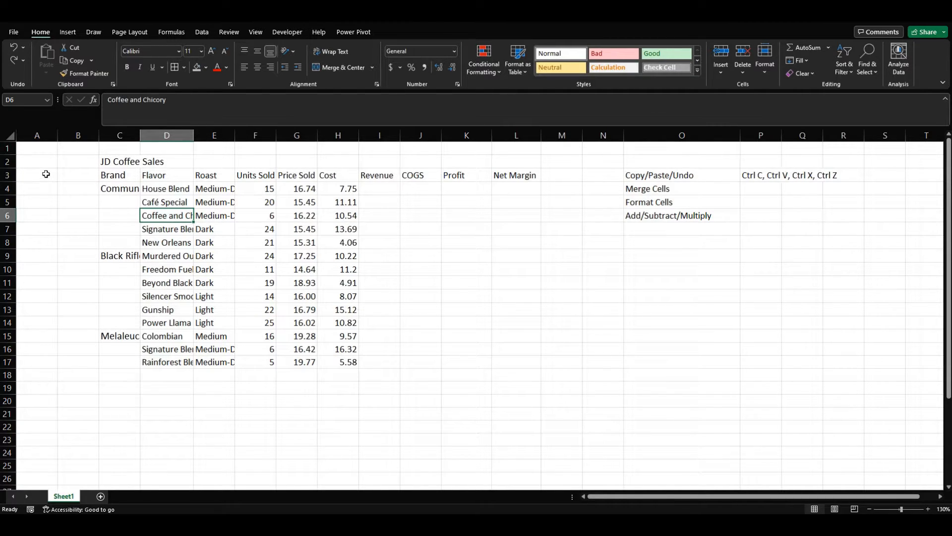
click(46, 174)
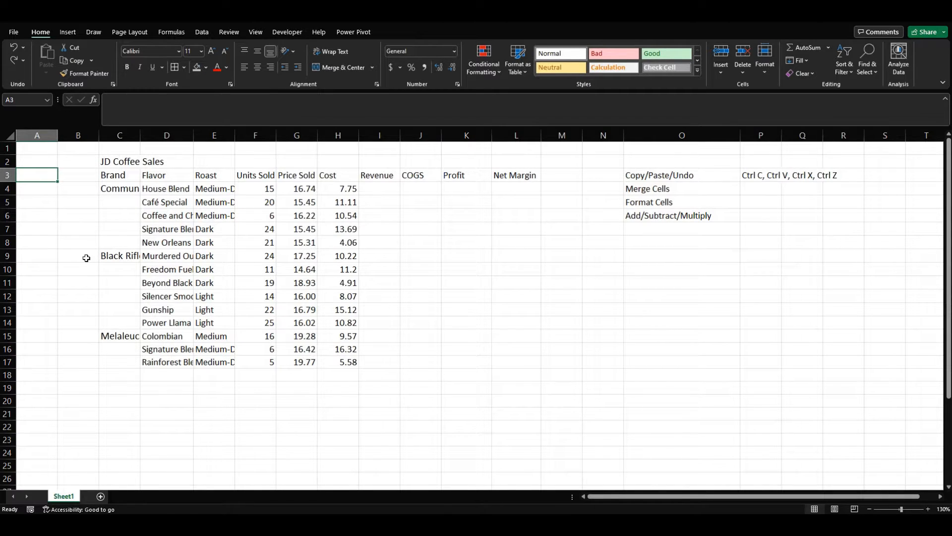
click(63, 293)
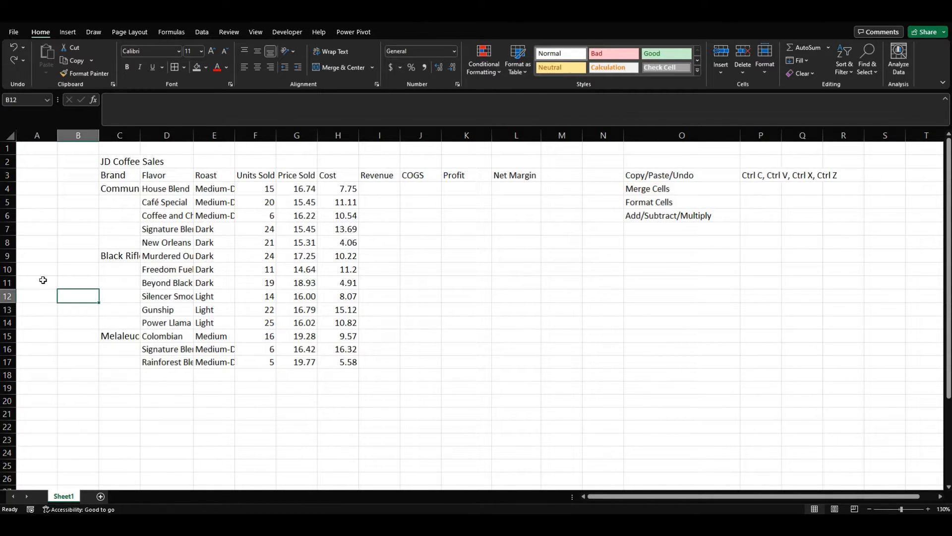
click(39, 258)
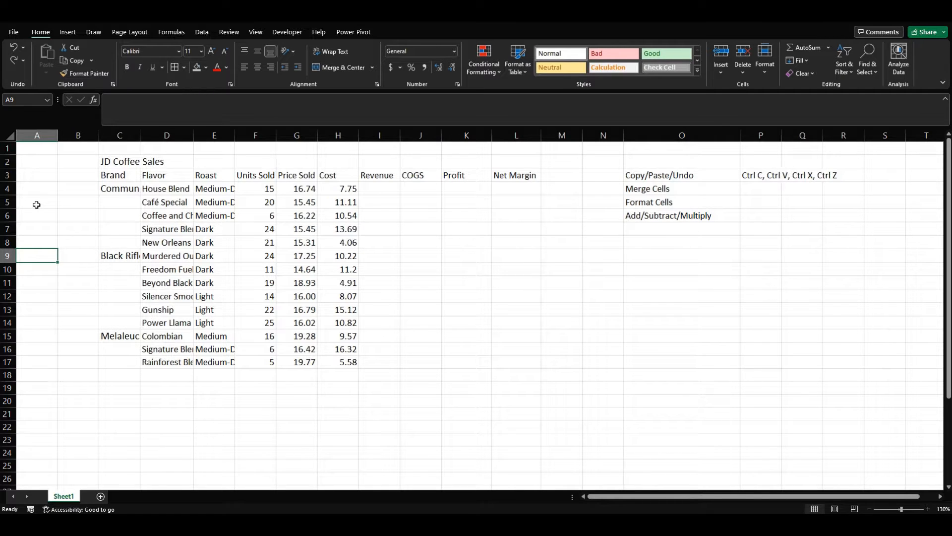
key(ctrl+a)
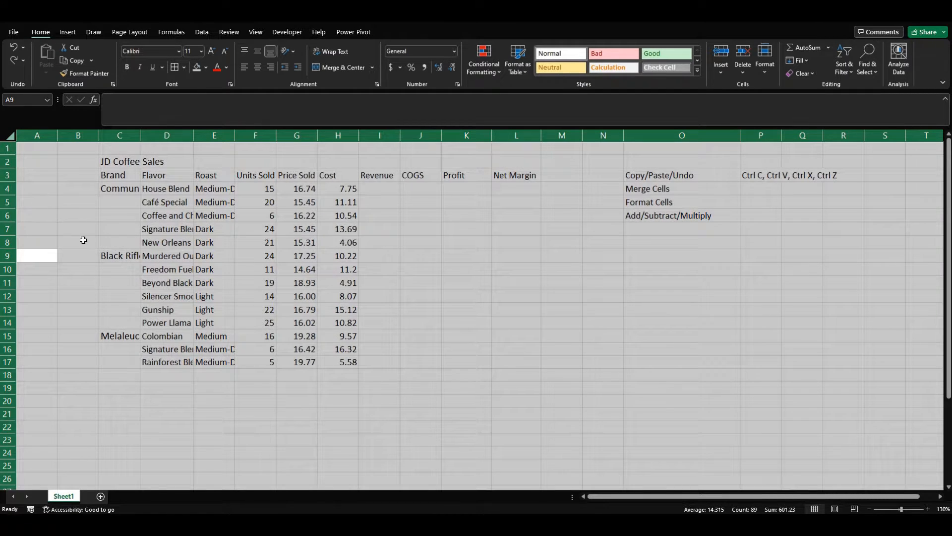
click(81, 342)
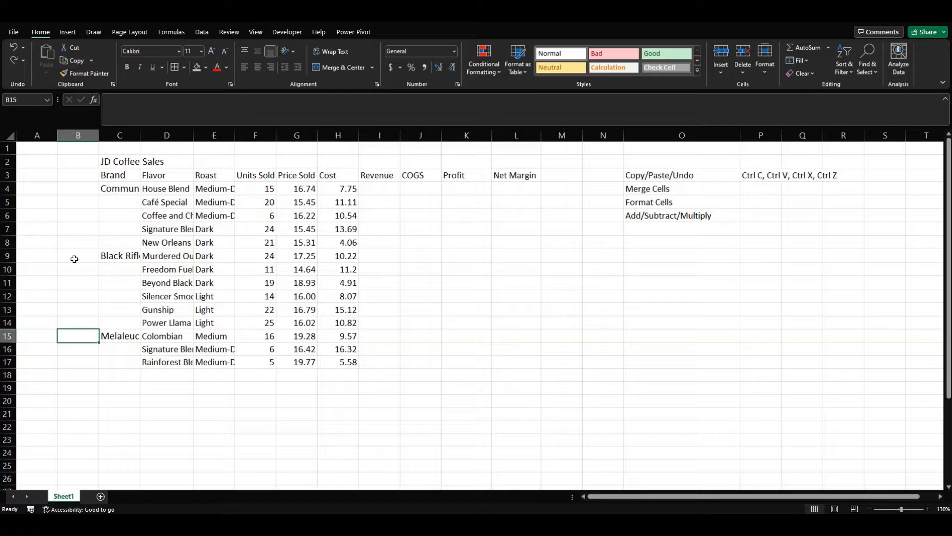
AutoFit the width of every column on the sheet to its contents
click(9, 135)
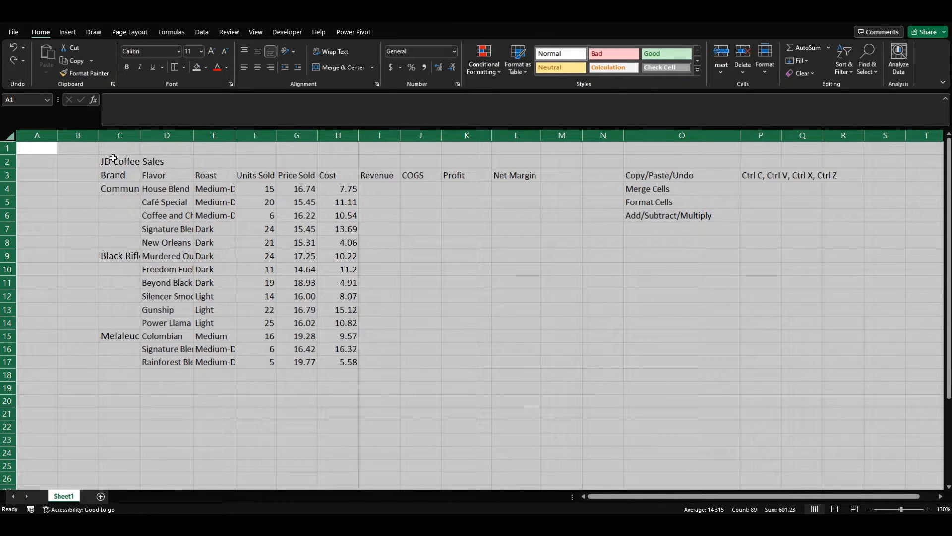
double_click(139, 137)
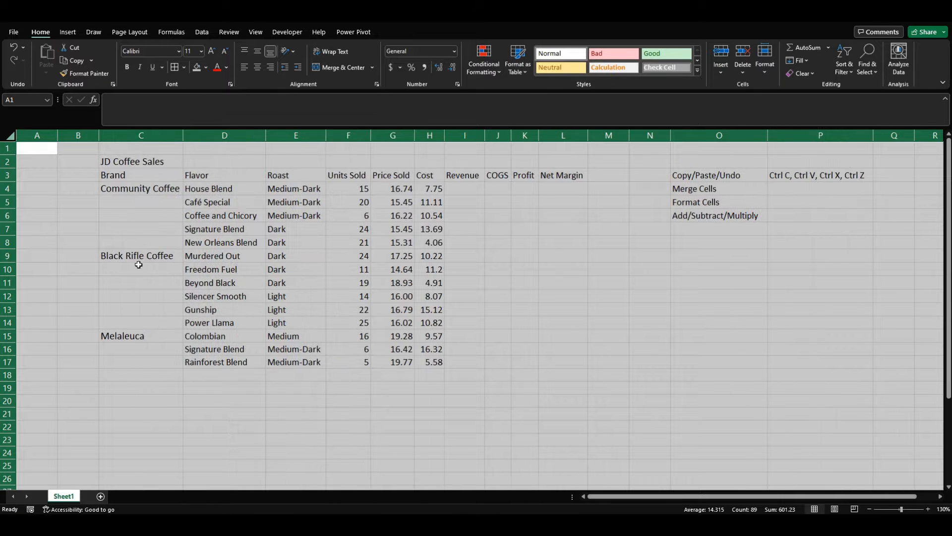
click(140, 218)
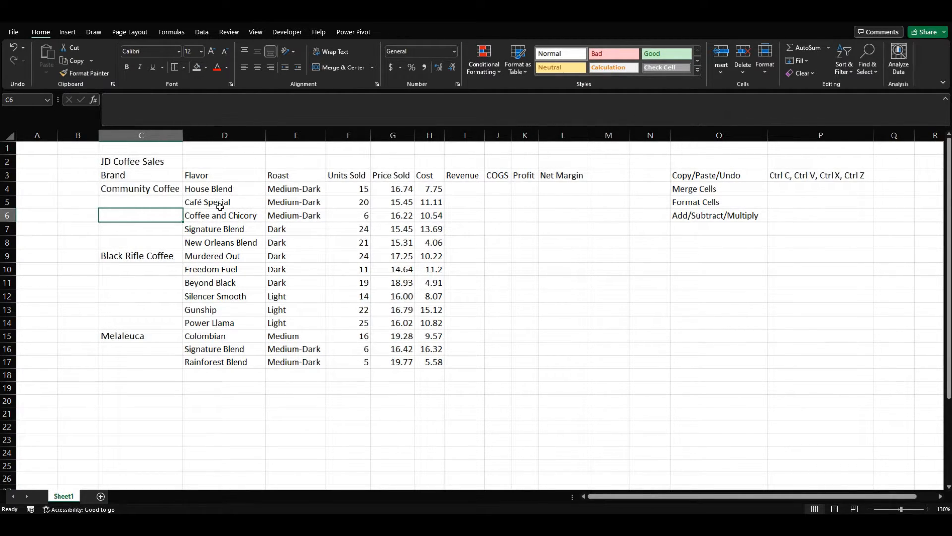
Merge and center the "JD Coffee Sales" title across C1:L2 and align it vertically to the middle
drag(174, 161, 560, 154)
click(109, 161)
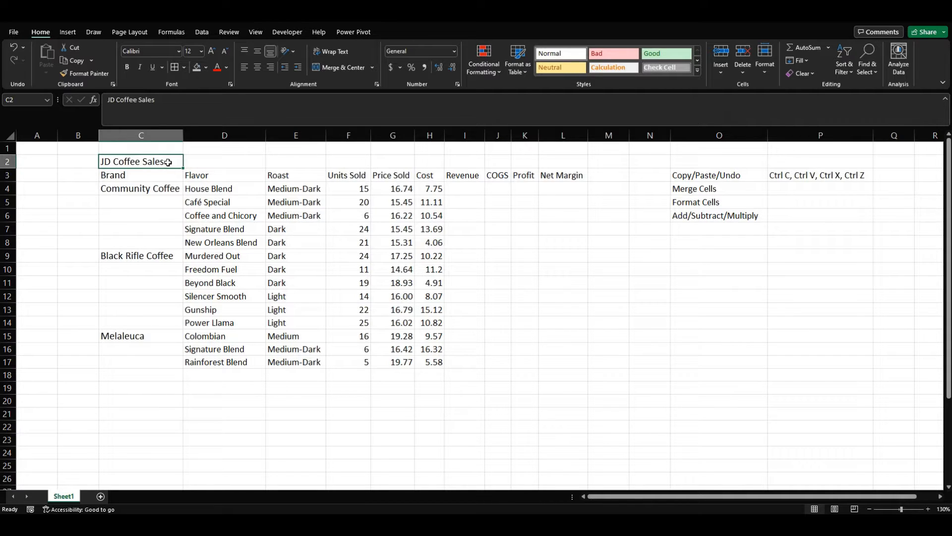
mouse_move(169, 161)
mouse_down()
mouse_move(168, 145)
mouse_move(560, 150)
mouse_up()
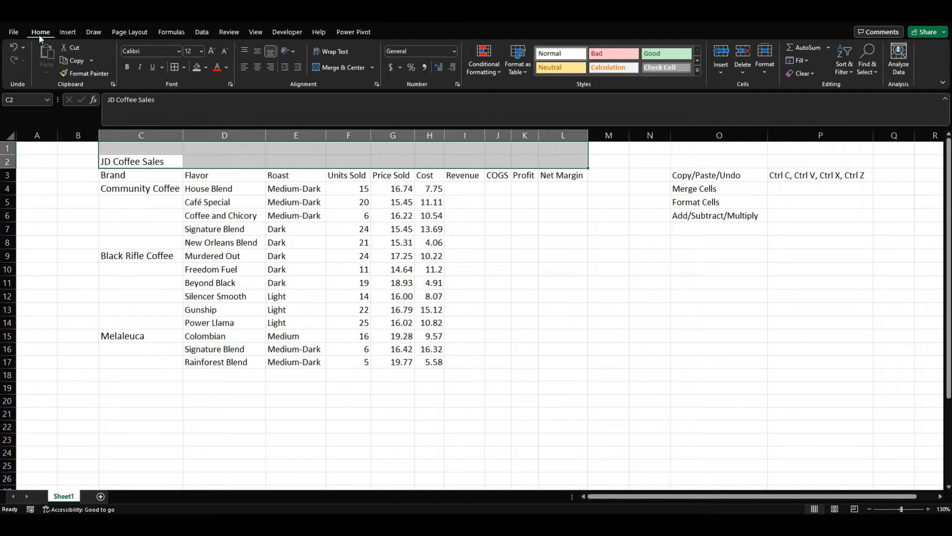
click(335, 70)
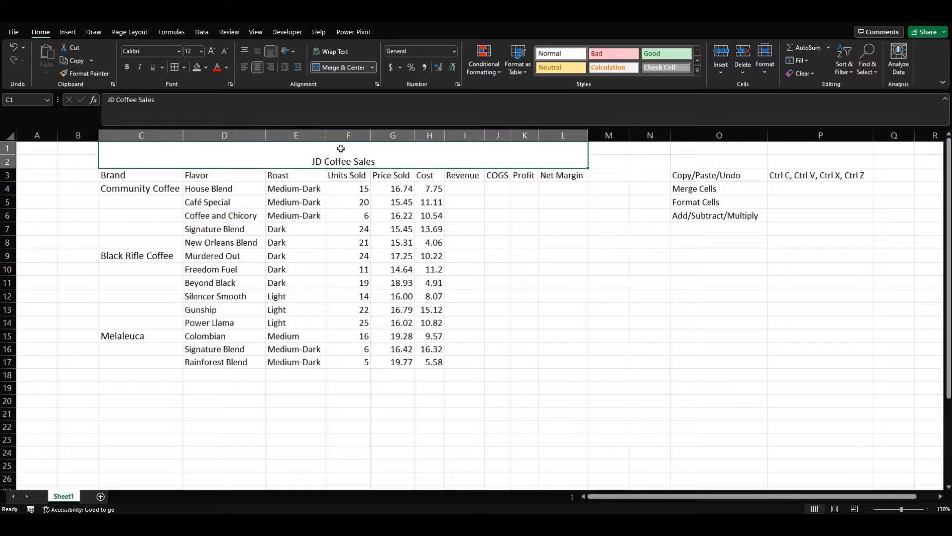
click(254, 53)
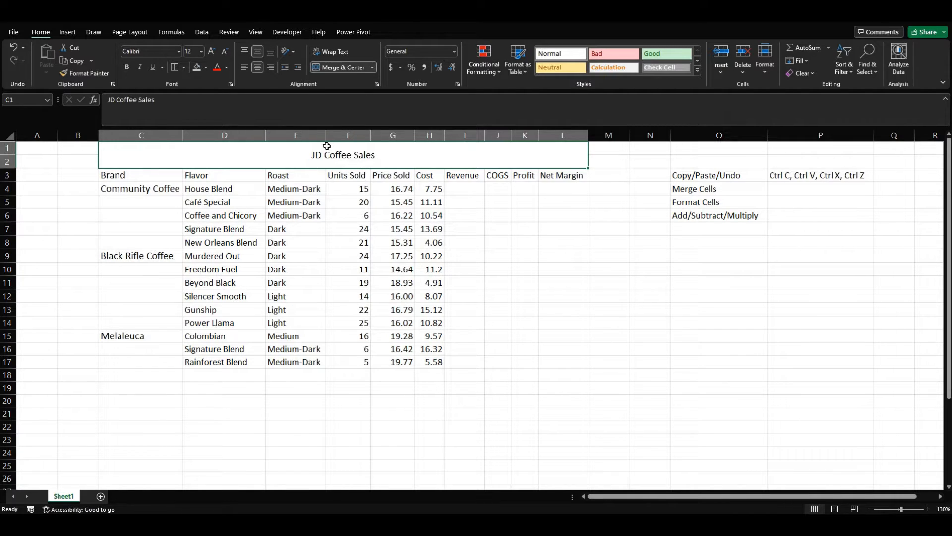
click(354, 242)
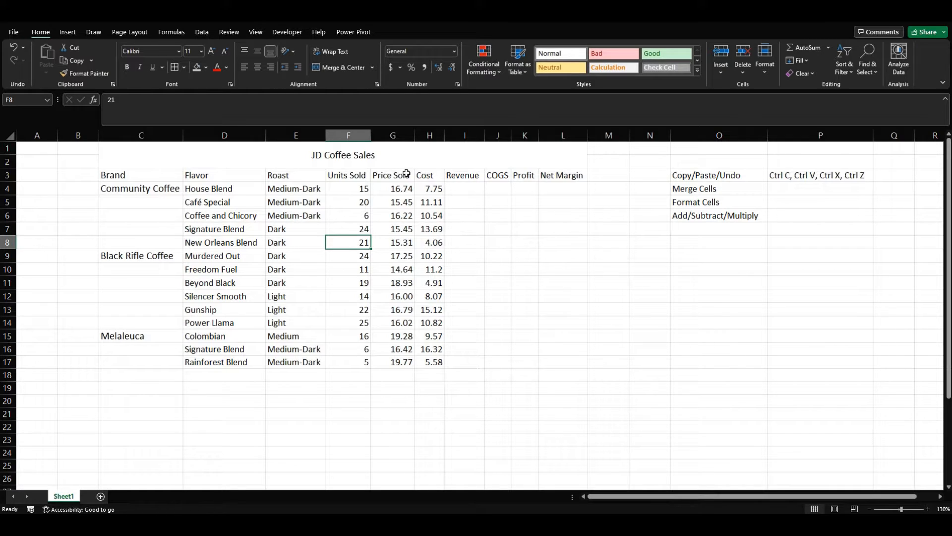
click(139, 174)
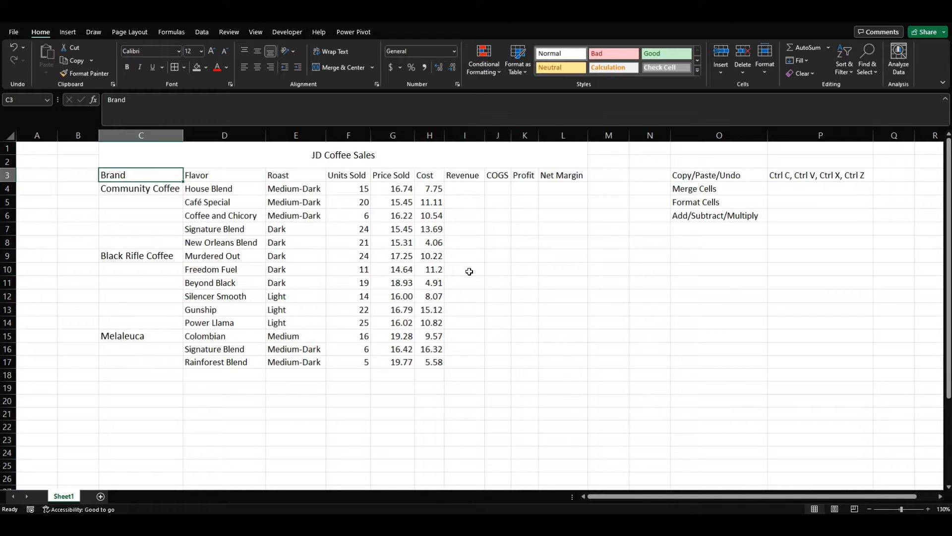
key(ctrl+a)
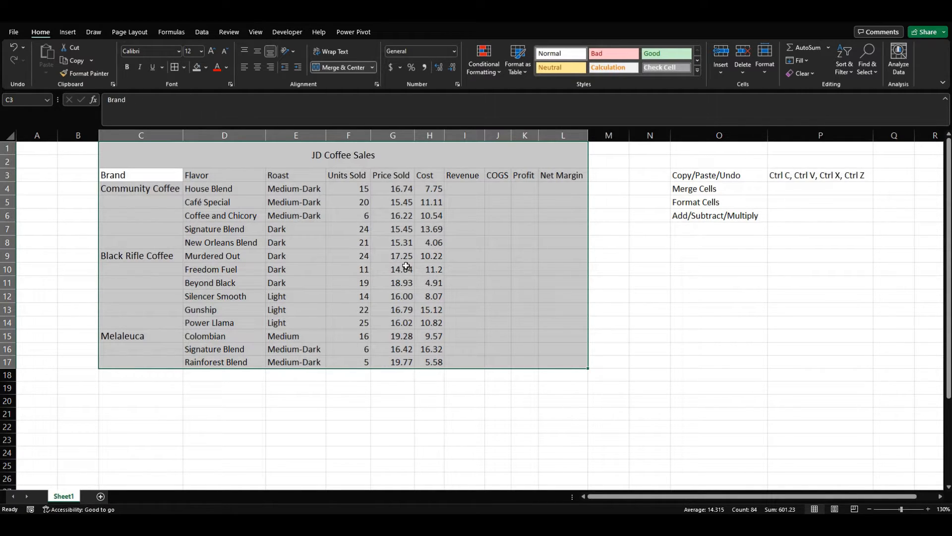
ctrl+click(416, 151)
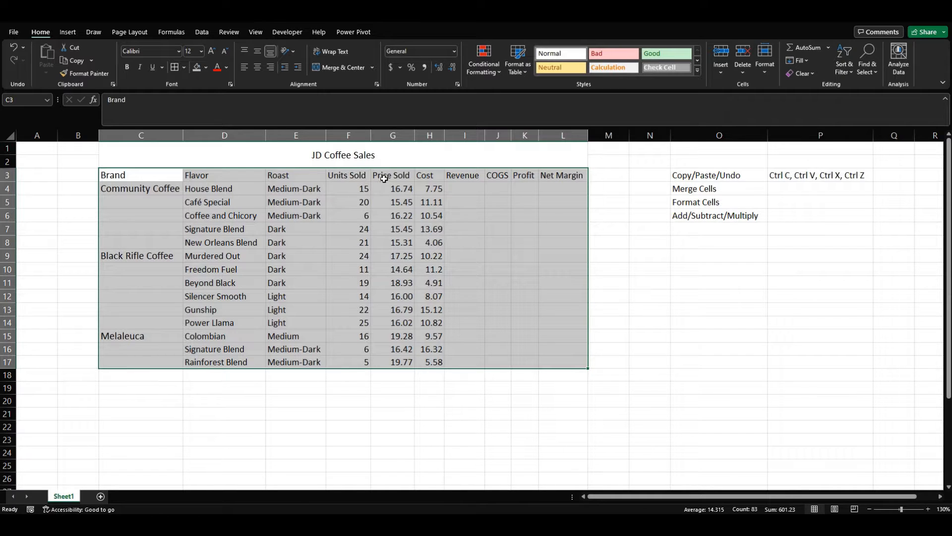
ctrl+click(398, 162)
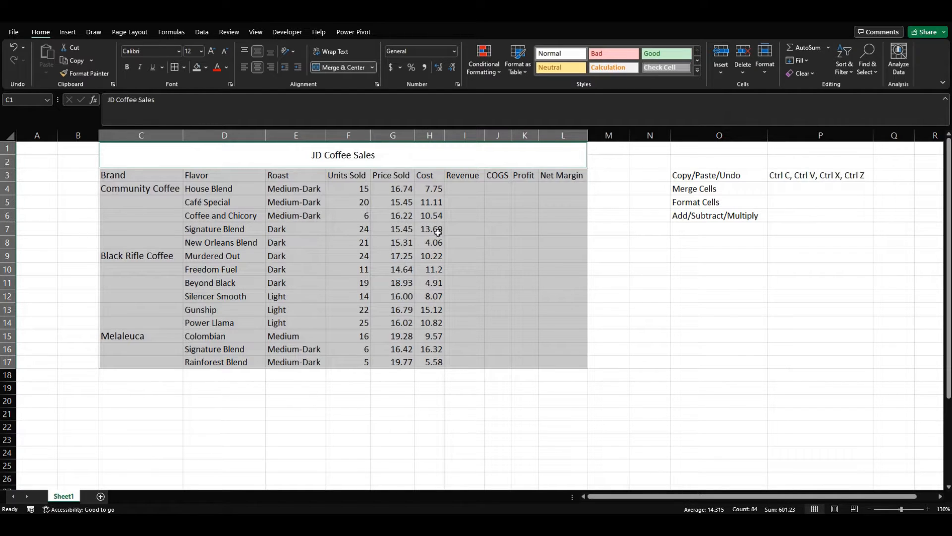
ctrl+click(734, 363)
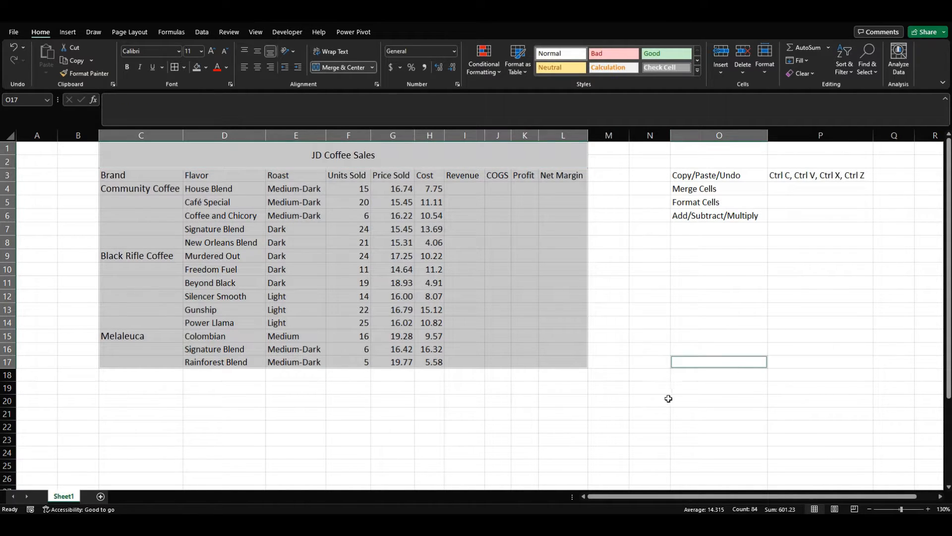
ctrl+click(692, 364)
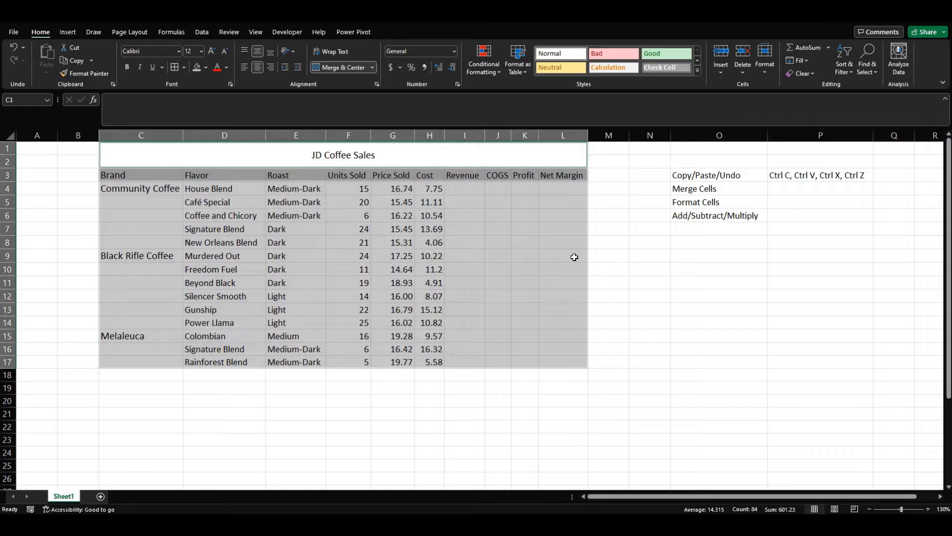
ctrl+click(669, 255)
ctrl+click(656, 311)
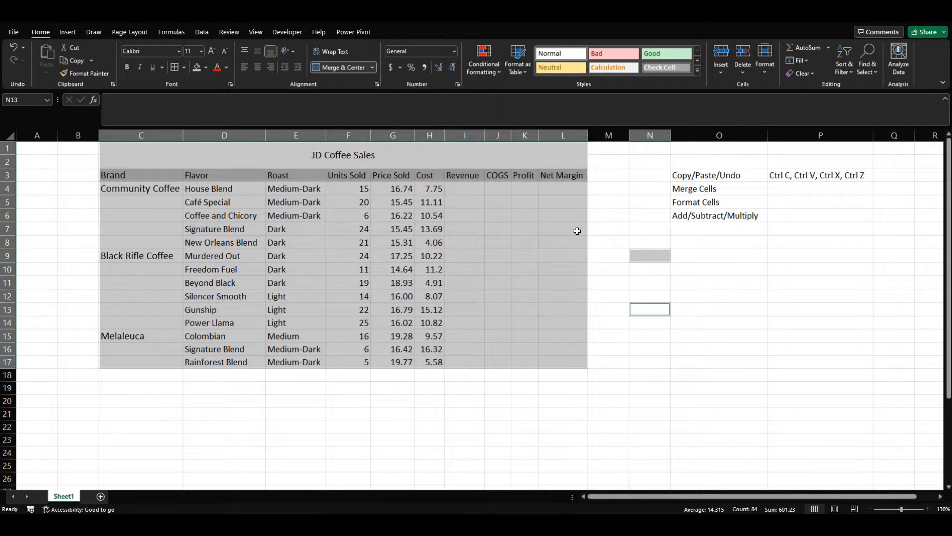
click(488, 165)
Apply outline and inside borders to the coffee table range C3:L17, excluding the merged title
click(150, 172)
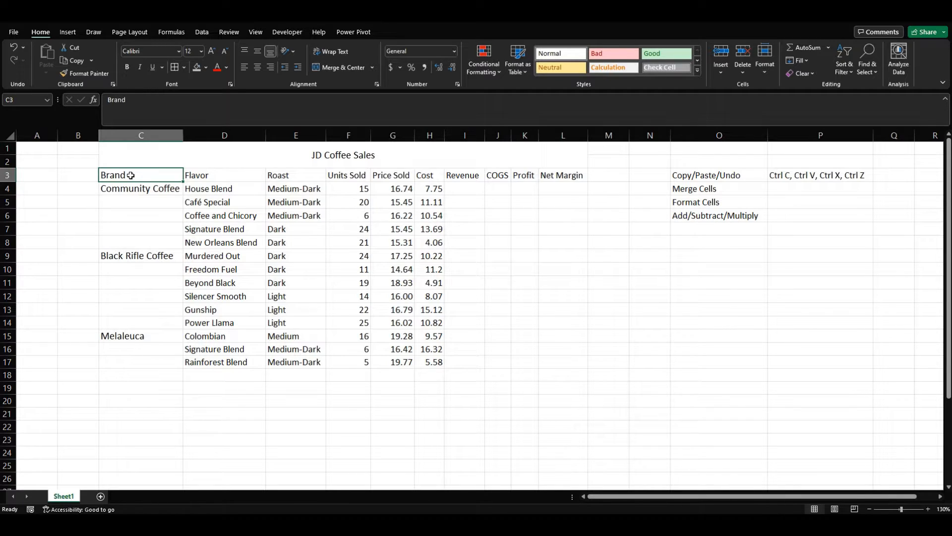
key(ctrl+a)
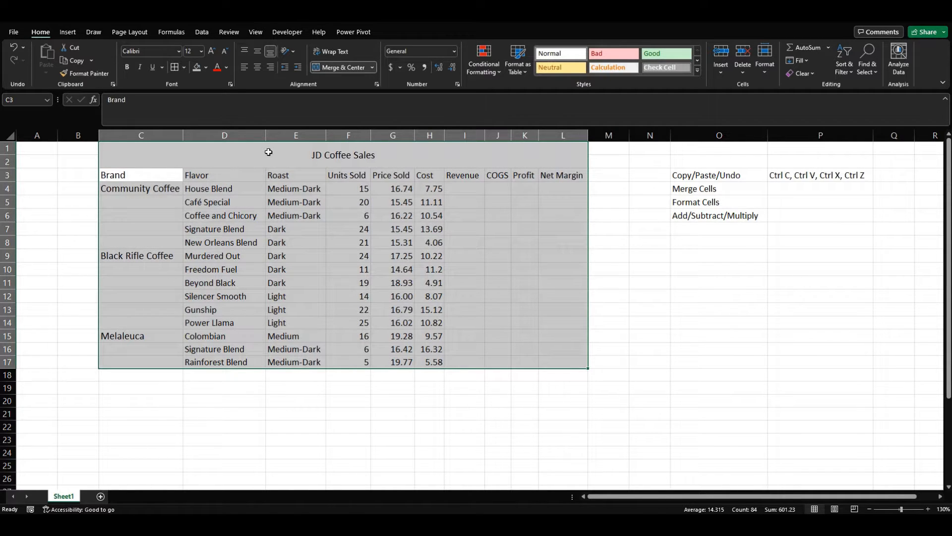
key(shift+Down)
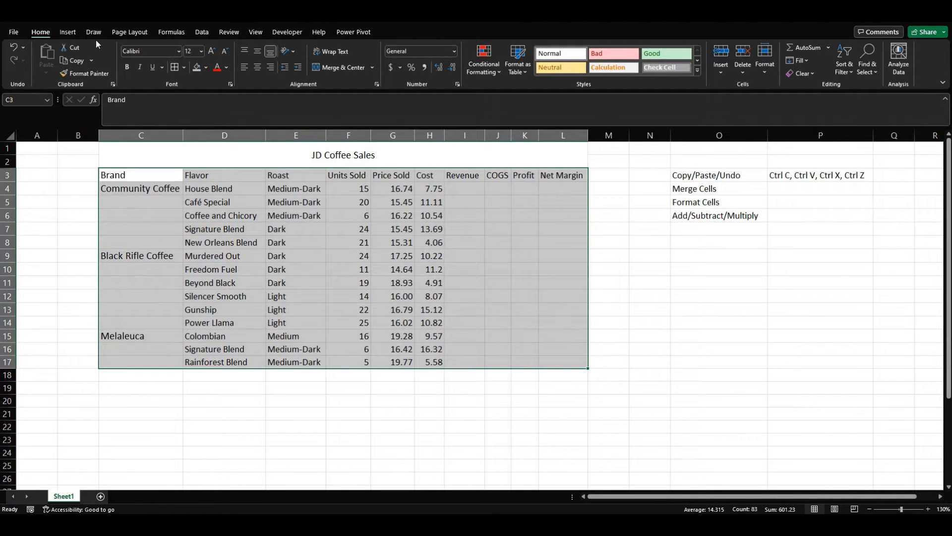
click(183, 67)
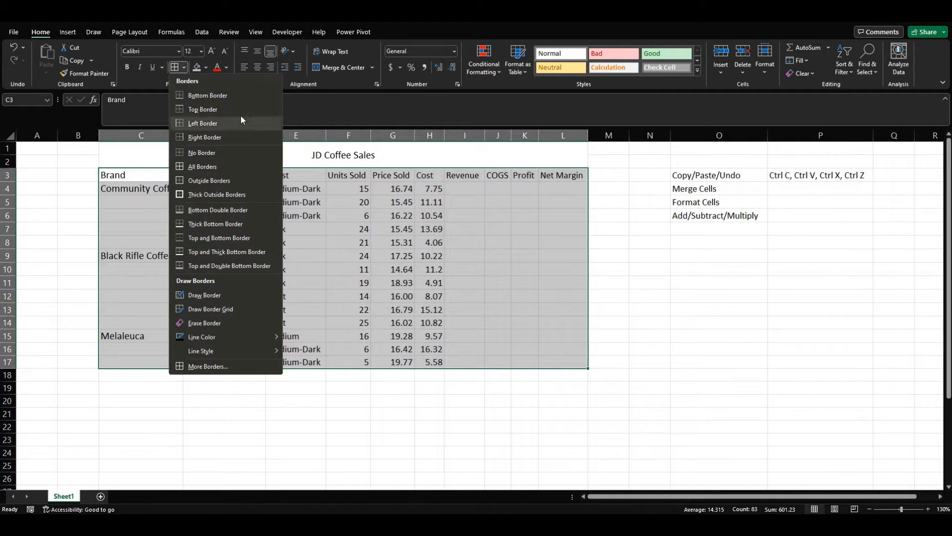
click(216, 368)
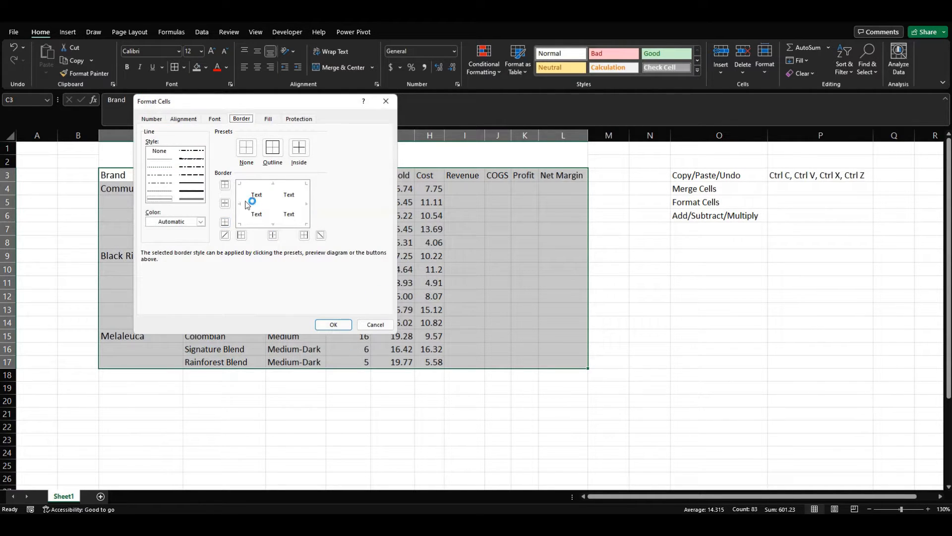
click(201, 222)
click(201, 223)
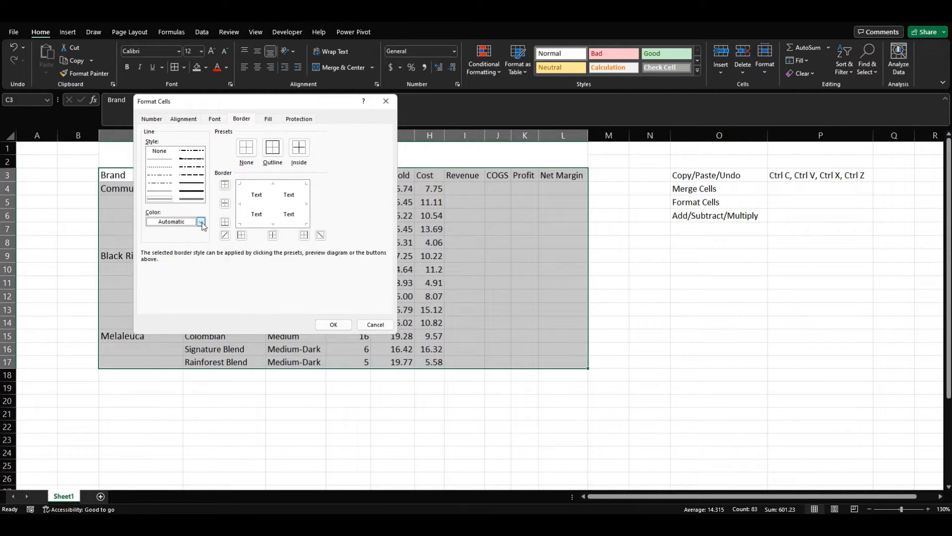
click(274, 152)
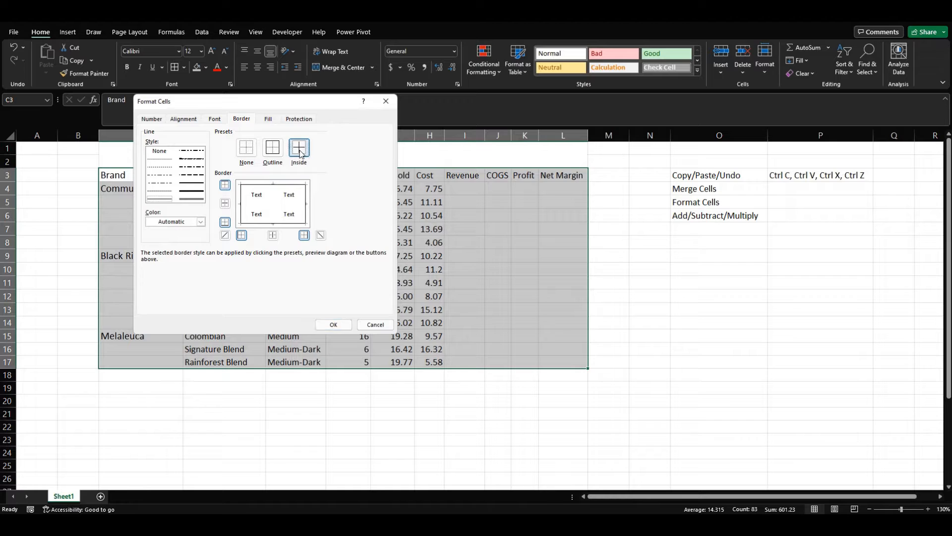
click(298, 147)
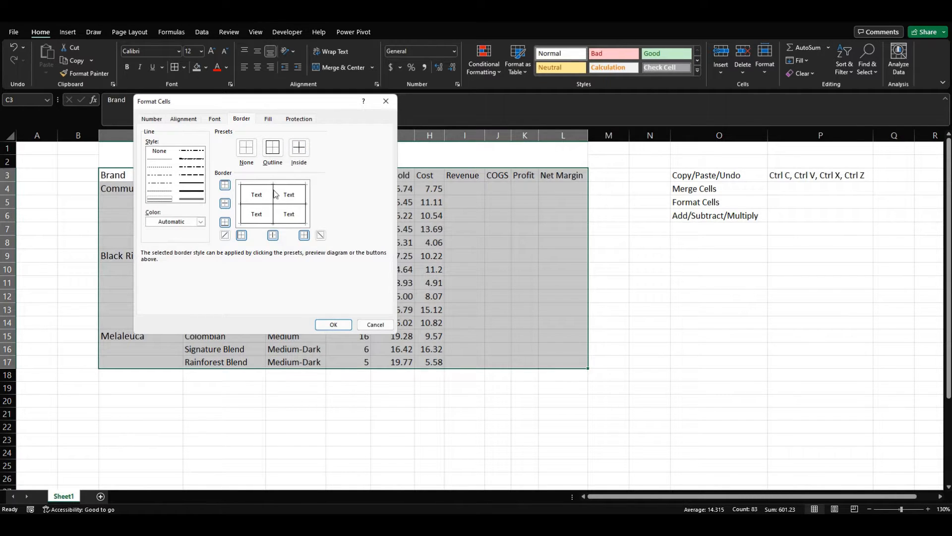
click(333, 324)
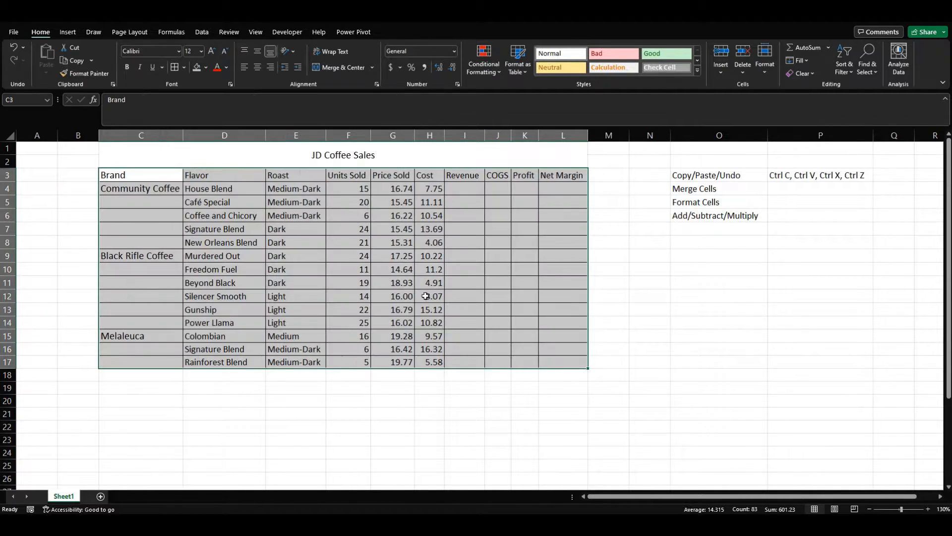
Fill the header row C3:L3 of the coffee table with a gray shade of the white theme color
click(377, 269)
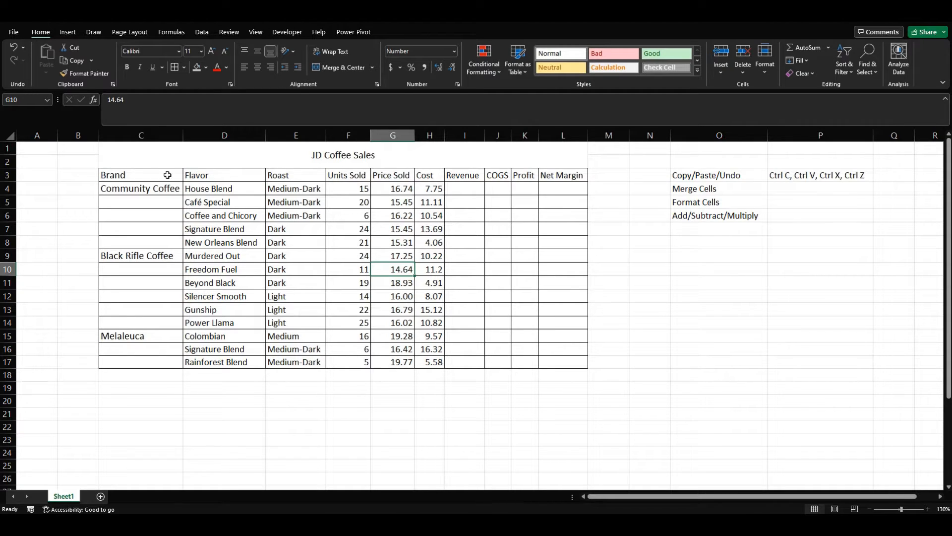
drag(151, 175, 542, 175)
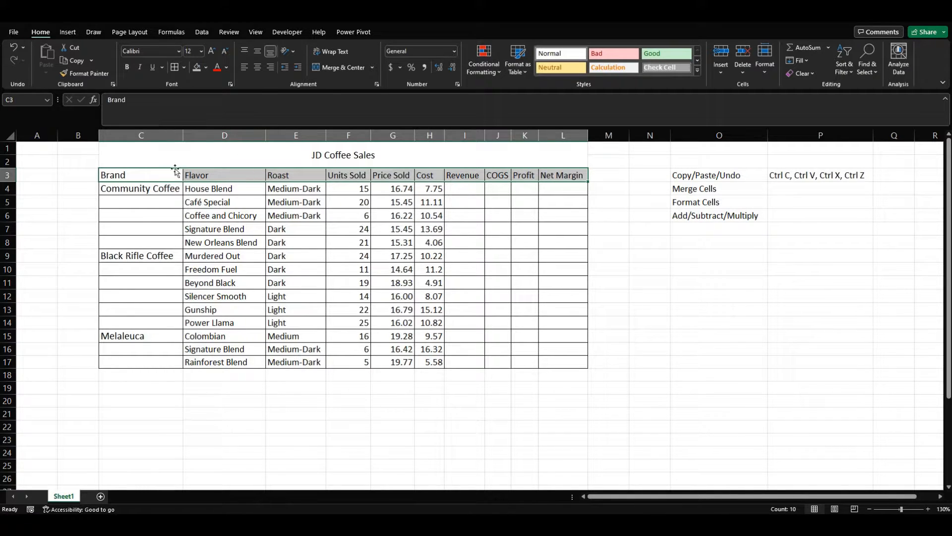
click(207, 68)
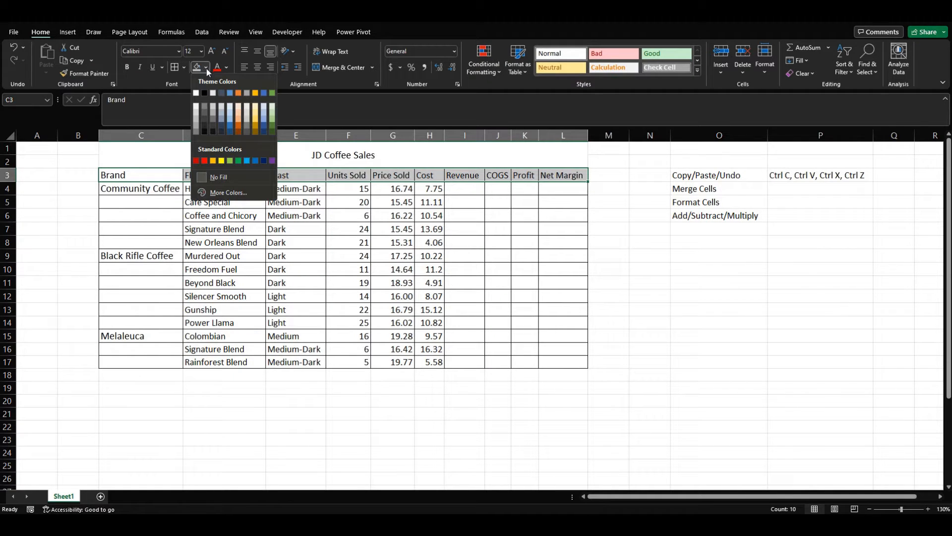
click(196, 121)
click(260, 220)
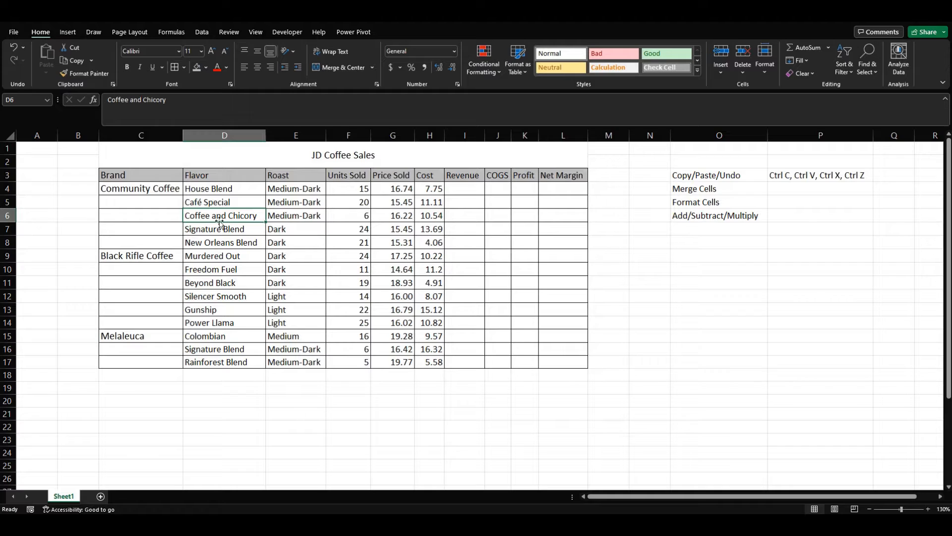
Examine the blank cells beneath each brand name in the Brand column
click(160, 230)
click(155, 245)
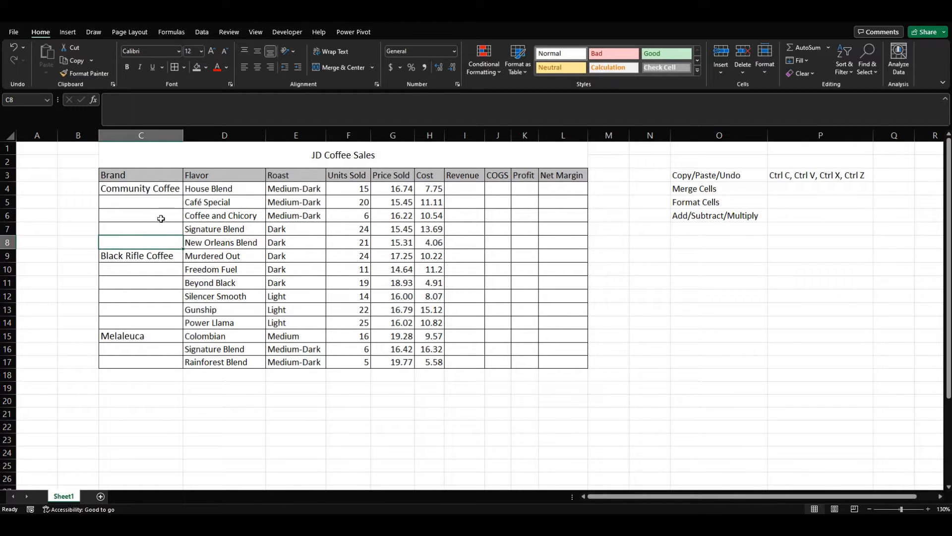
drag(148, 203, 149, 239)
click(143, 281)
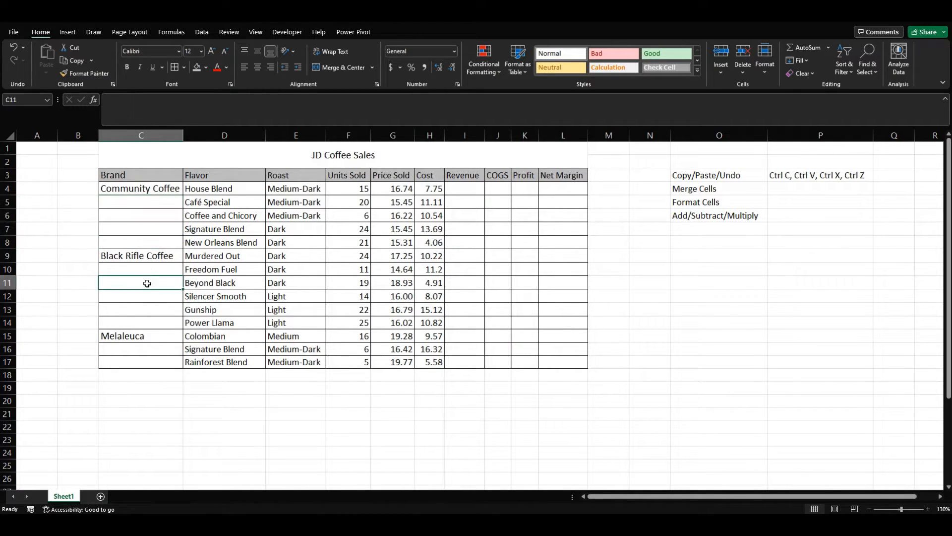
click(144, 322)
click(120, 191)
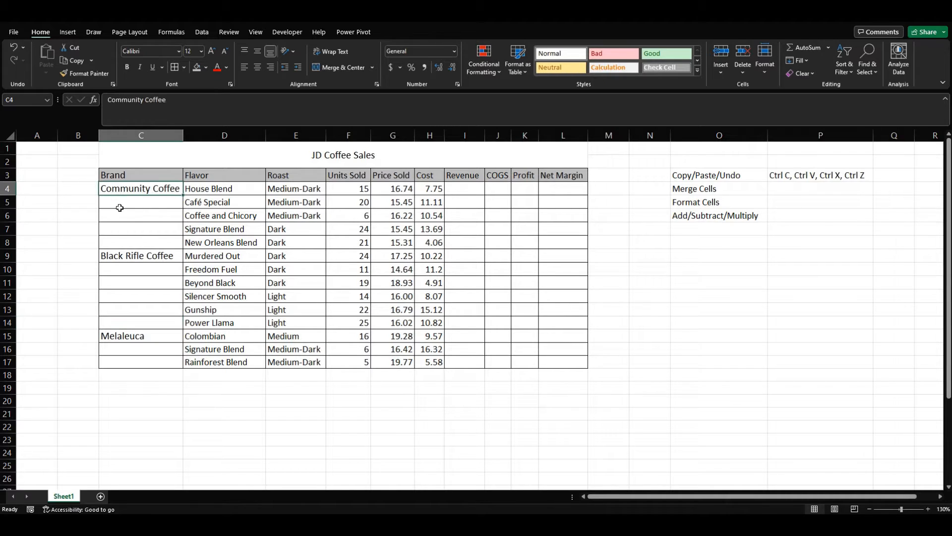
drag(142, 268, 135, 322)
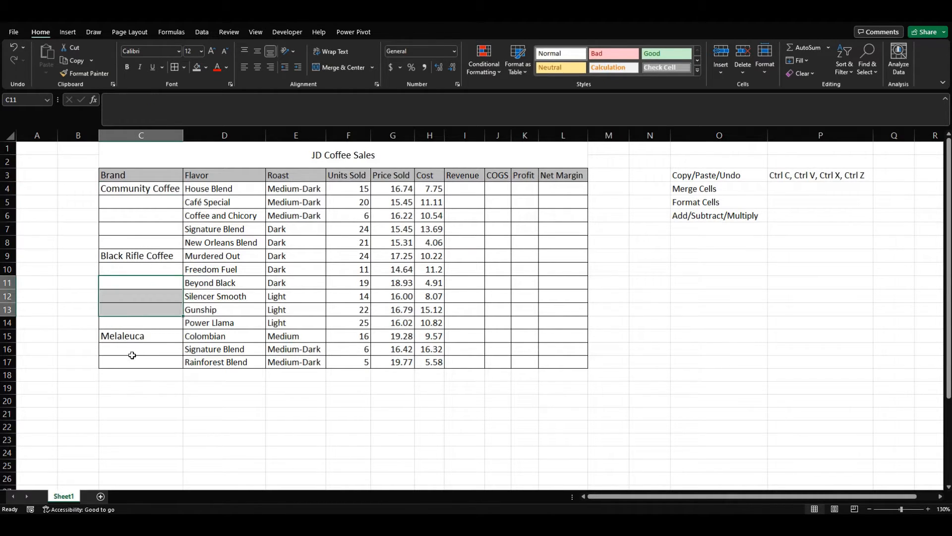
click(133, 359)
click(157, 239)
click(156, 188)
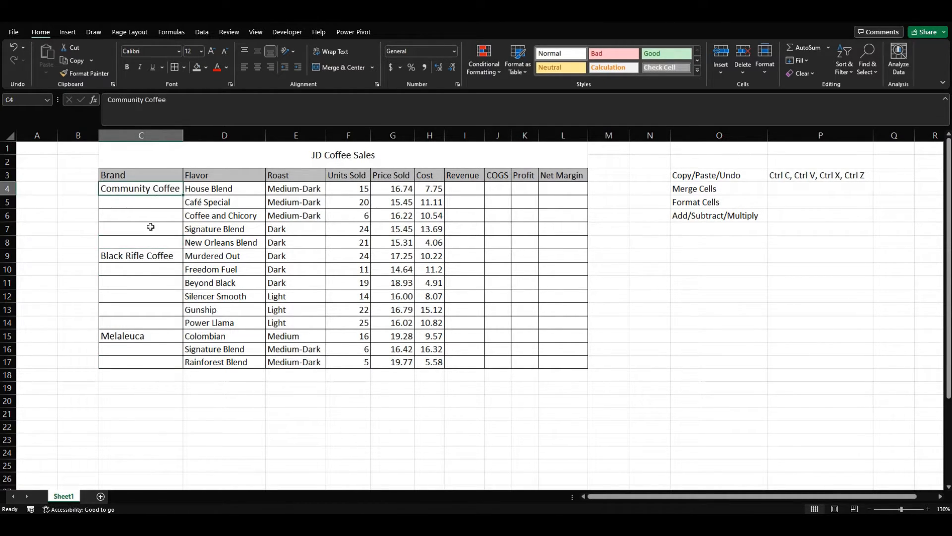
click(118, 207)
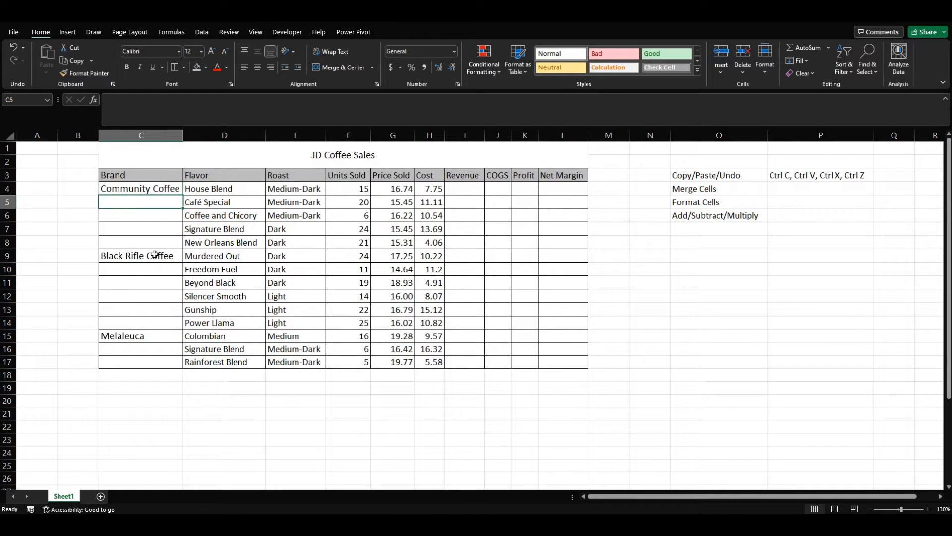
click(149, 229)
Fill "Community Coffee" from C4 down through C8 in the Brand column
click(147, 189)
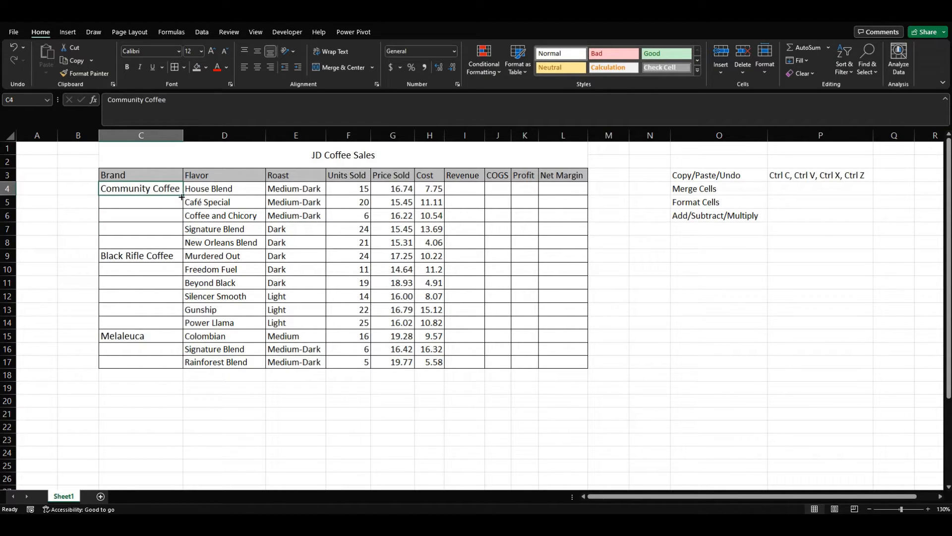
mouse_move(183, 196)
mouse_down()
mouse_move(183, 258)
mouse_move(183, 197)
mouse_up()
drag(84, 199, 119, 185)
click(151, 188)
drag(183, 195, 183, 248)
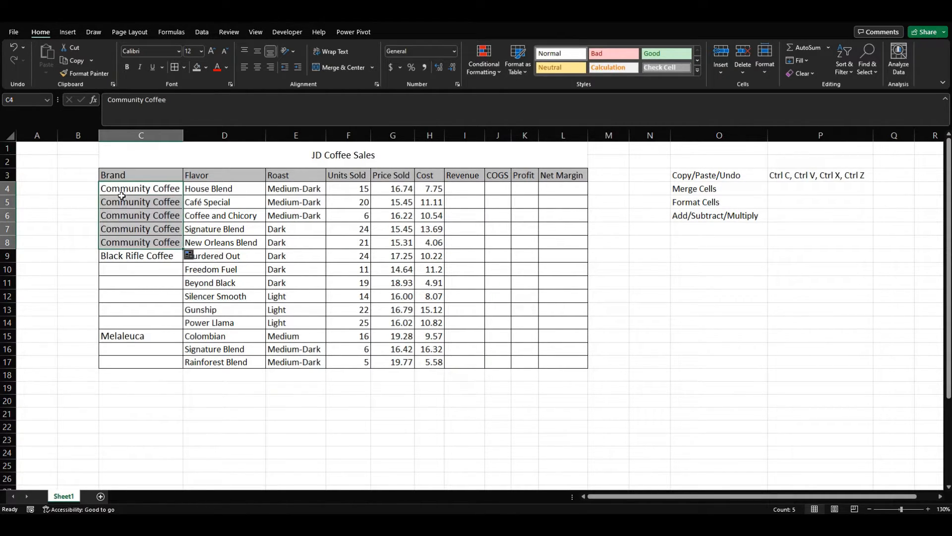
Copy "Black Rifle Coffee" from C9 and paste it into C10, clearing the copy selection when done
click(125, 296)
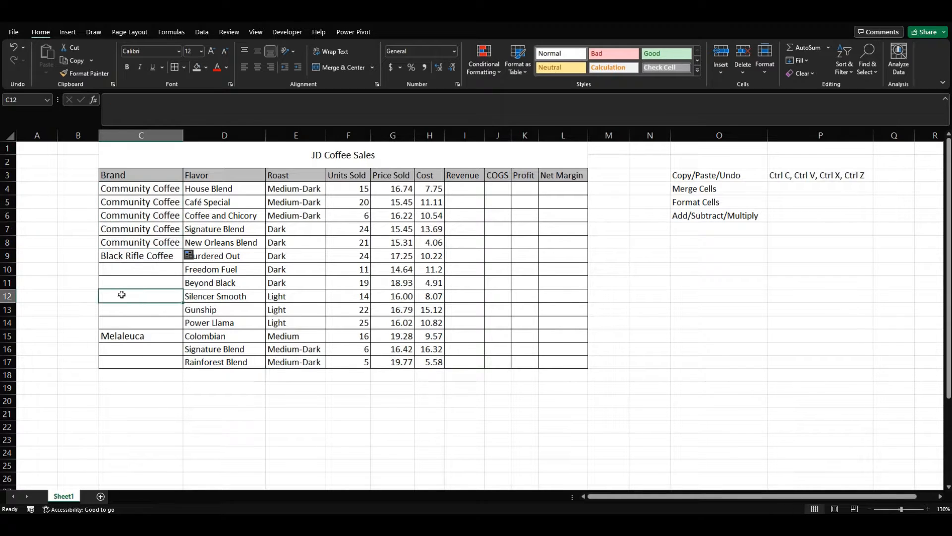
click(128, 257)
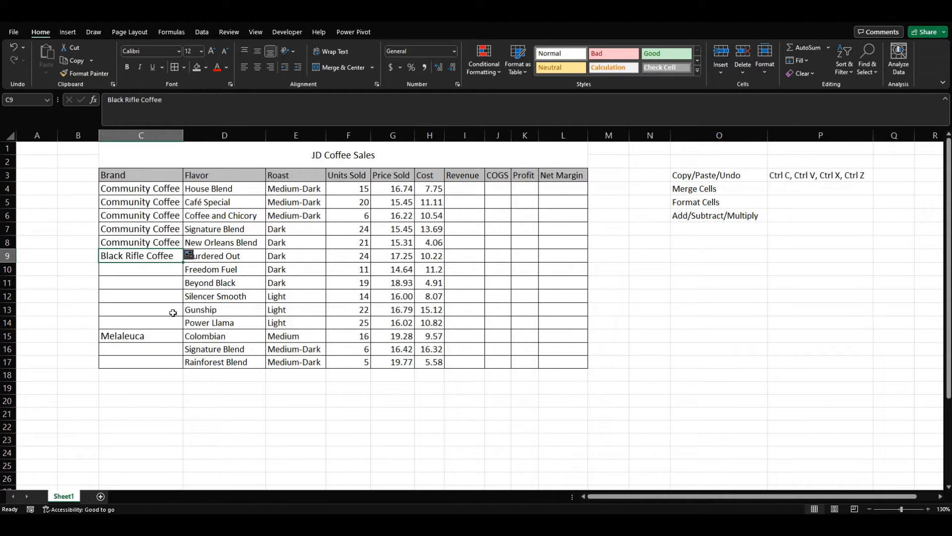
key(ctrl+c)
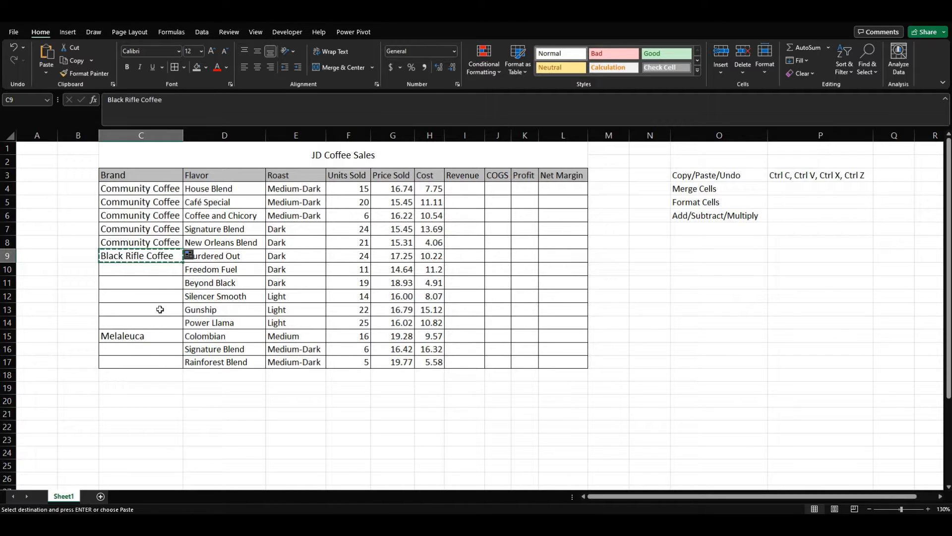
click(141, 272)
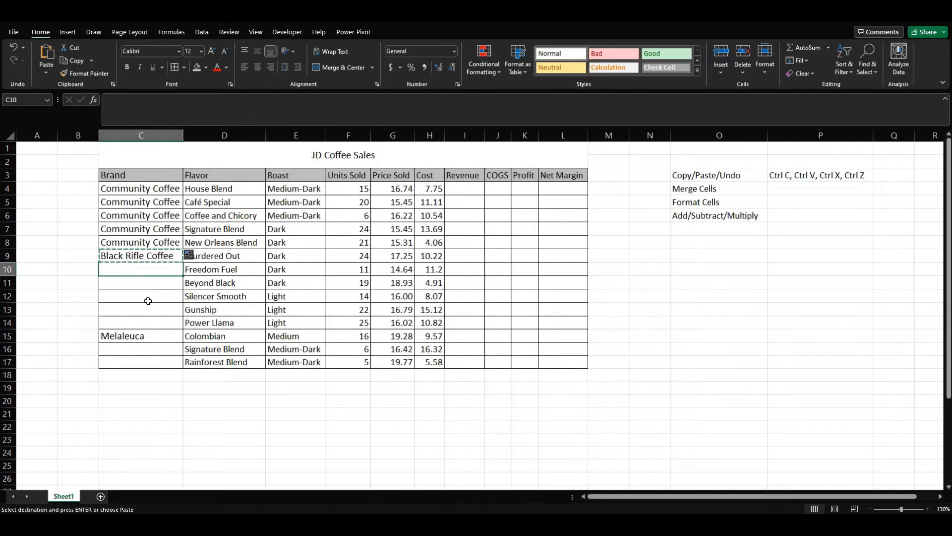
key(ctrl+v)
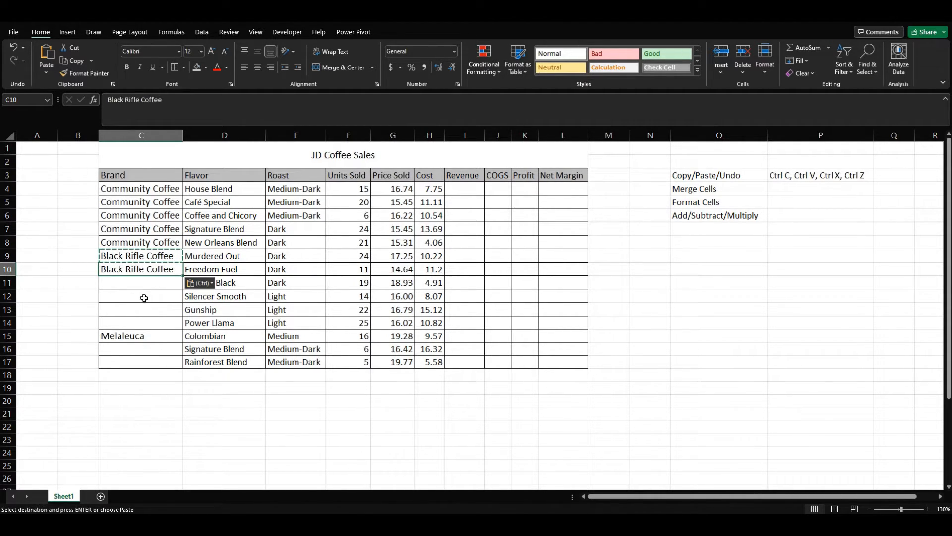
click(125, 306)
click(131, 324)
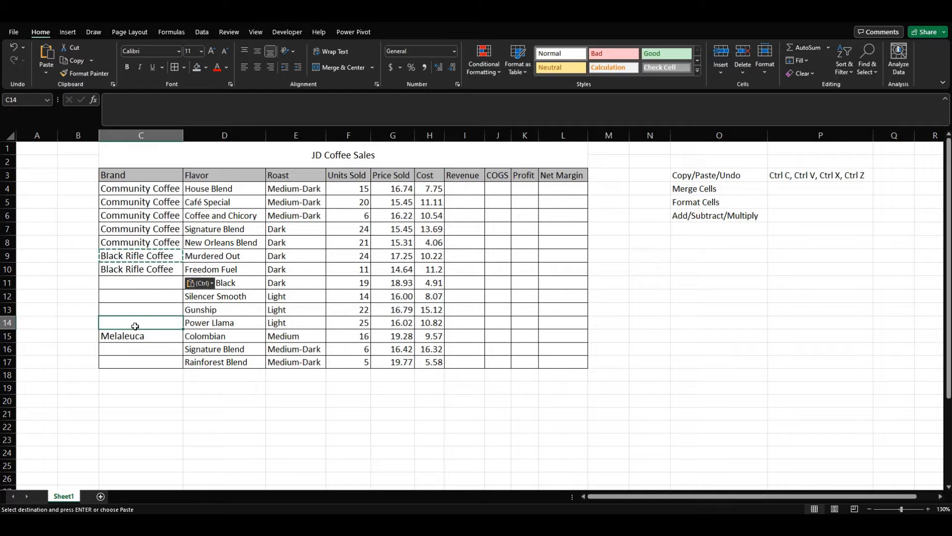
key(Escape)
Fill "Black Rifle Coffee" from C10 down through C14 in the Brand column
click(134, 280)
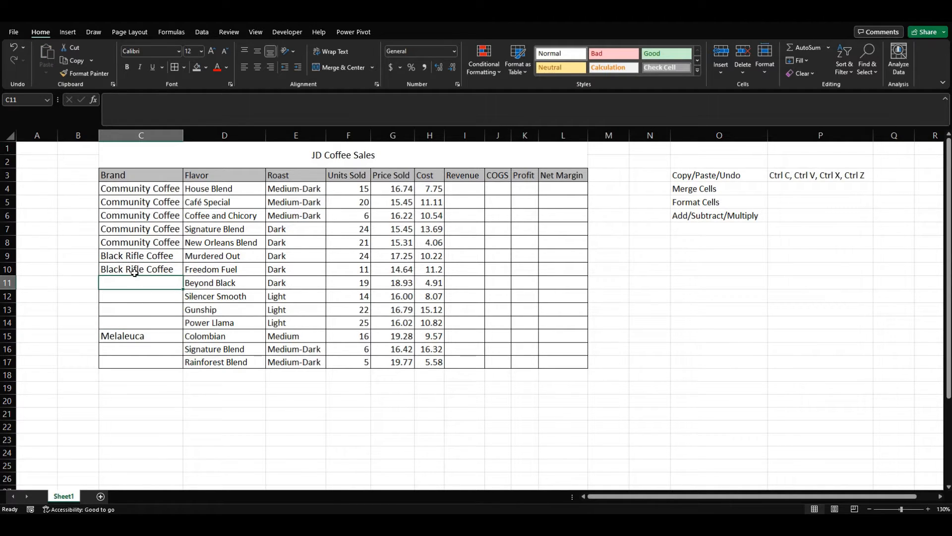
click(134, 273)
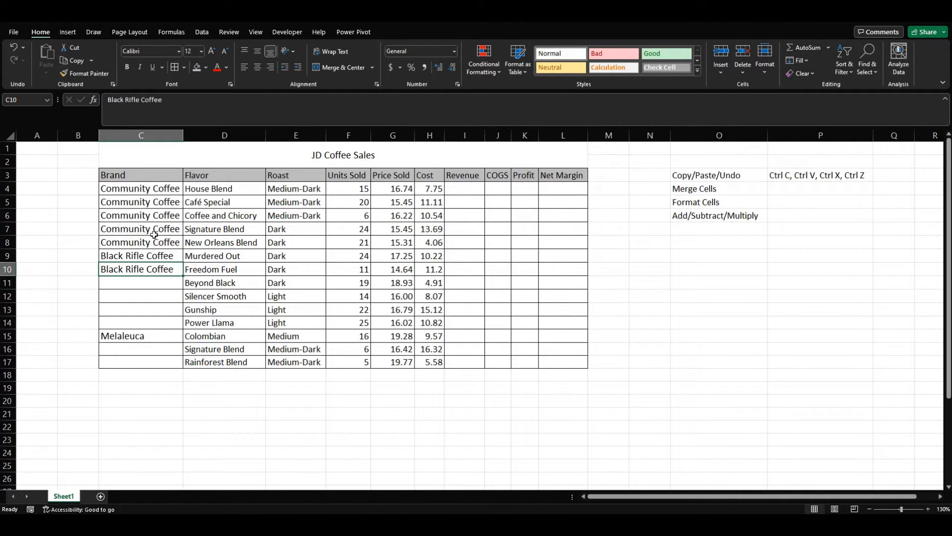
click(134, 298)
click(132, 275)
drag(183, 276, 183, 328)
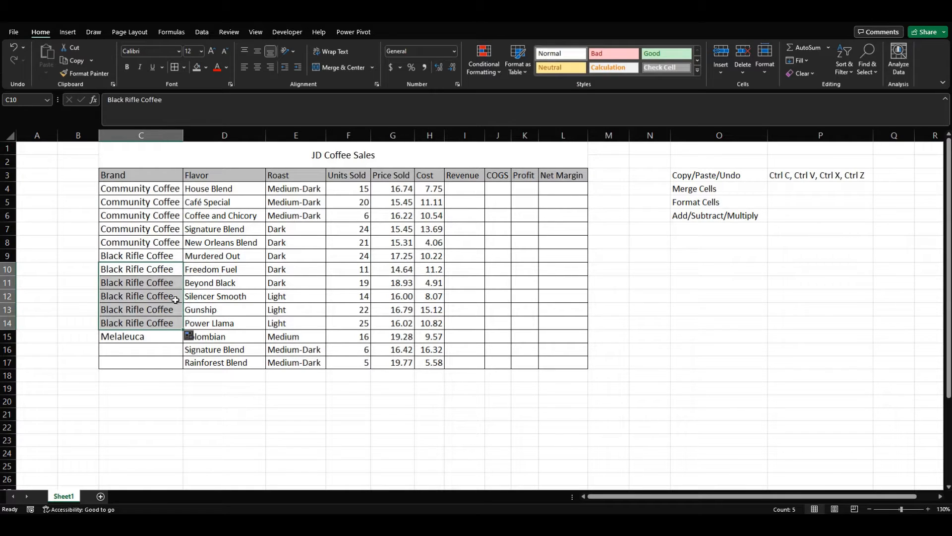
Fill "Melaleuca" from C15 down through C17 in the Brand column
click(151, 337)
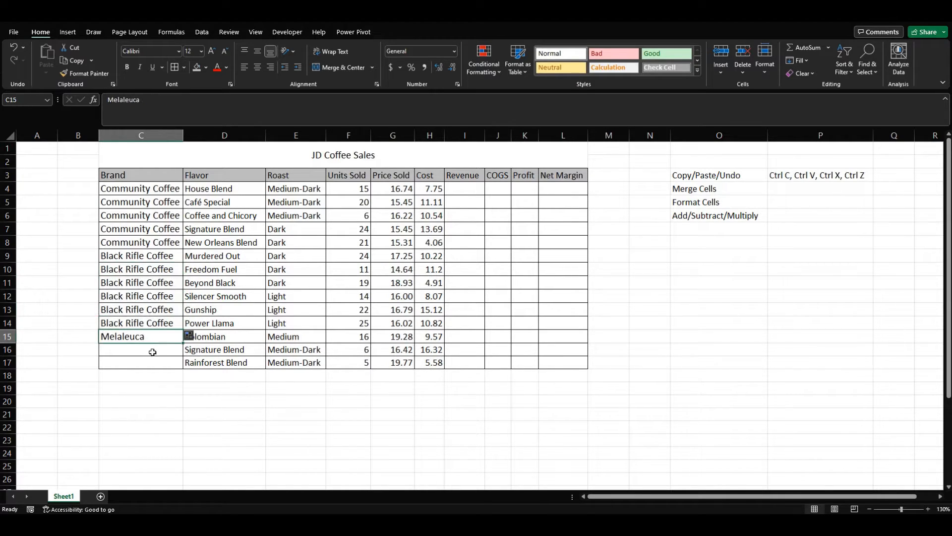
drag(184, 343, 184, 369)
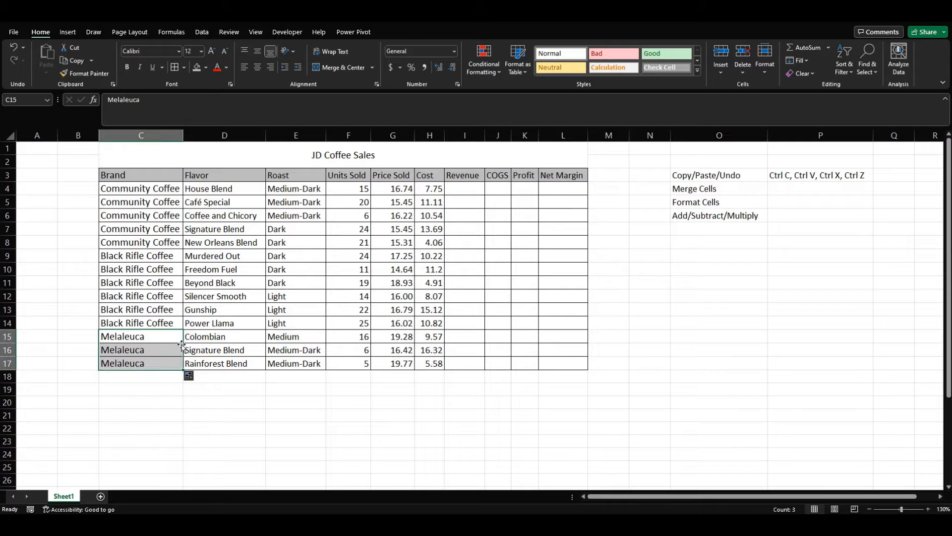
click(161, 421)
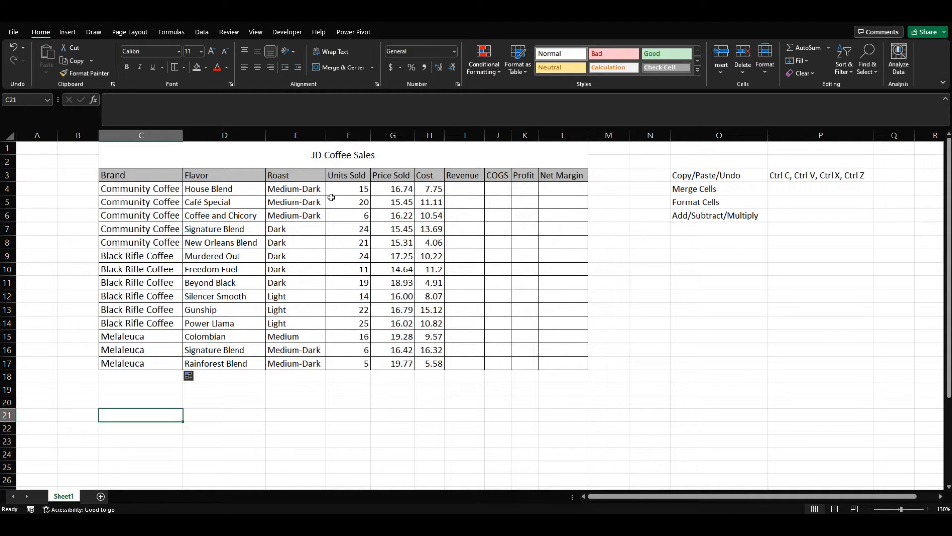
Examine the roast, units sold and cost entries across the formatted coffee table
click(247, 151)
click(301, 243)
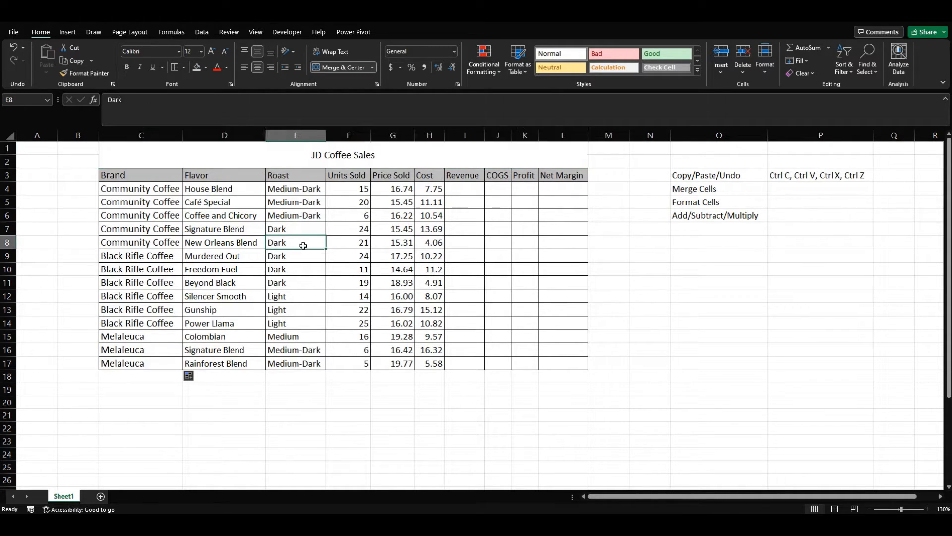
click(369, 294)
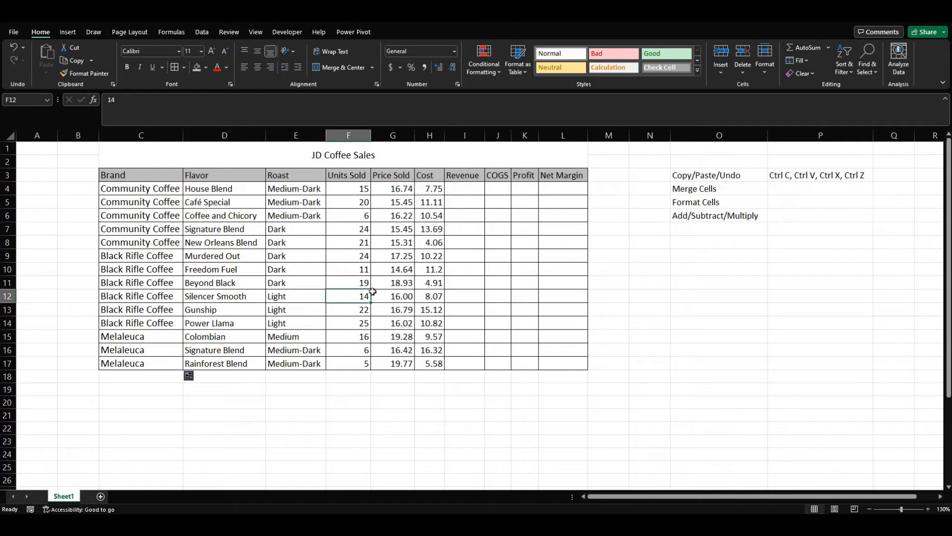
click(427, 270)
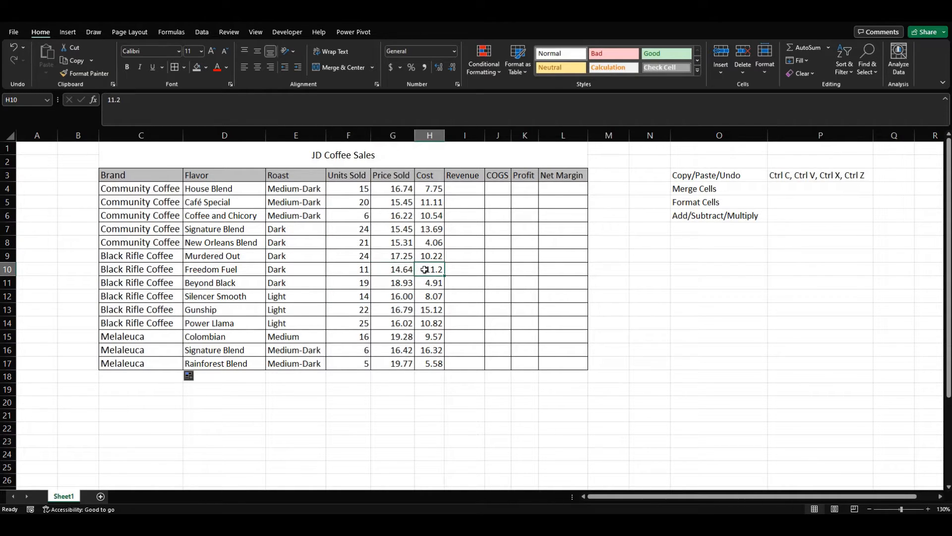
click(419, 376)
click(293, 399)
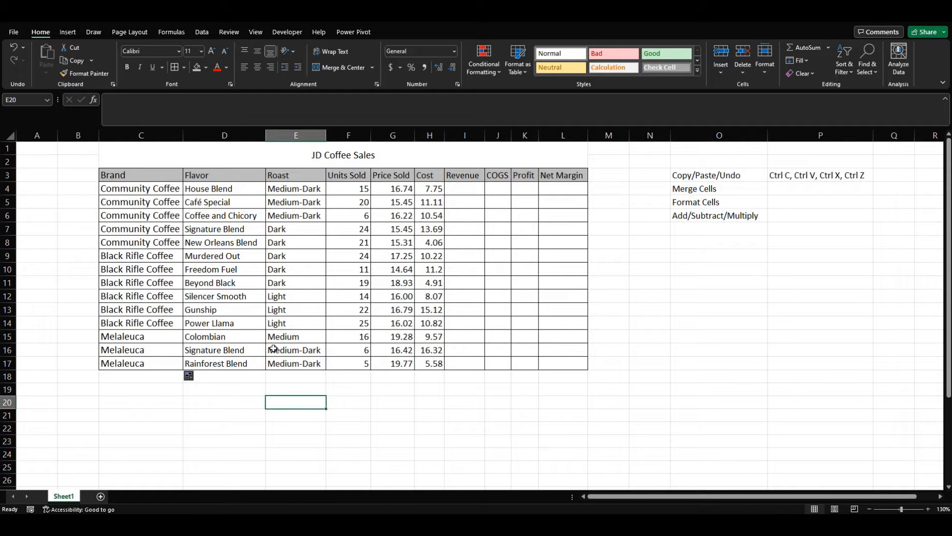
click(418, 208)
click(428, 241)
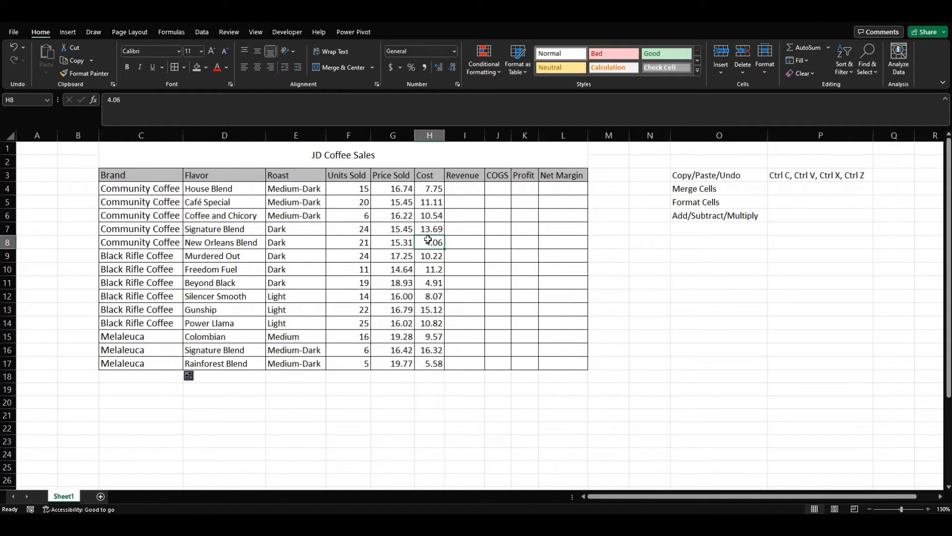
click(421, 282)
click(417, 322)
click(347, 334)
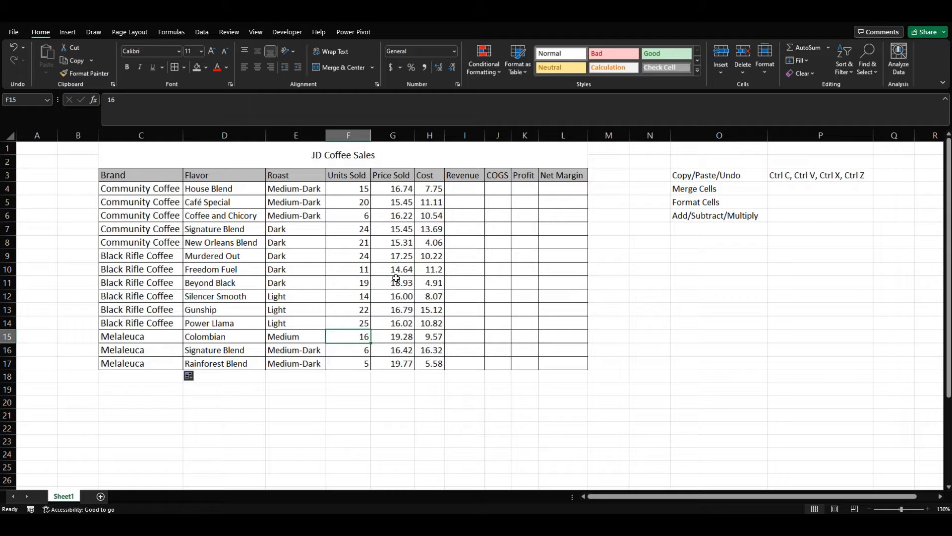
click(462, 188)
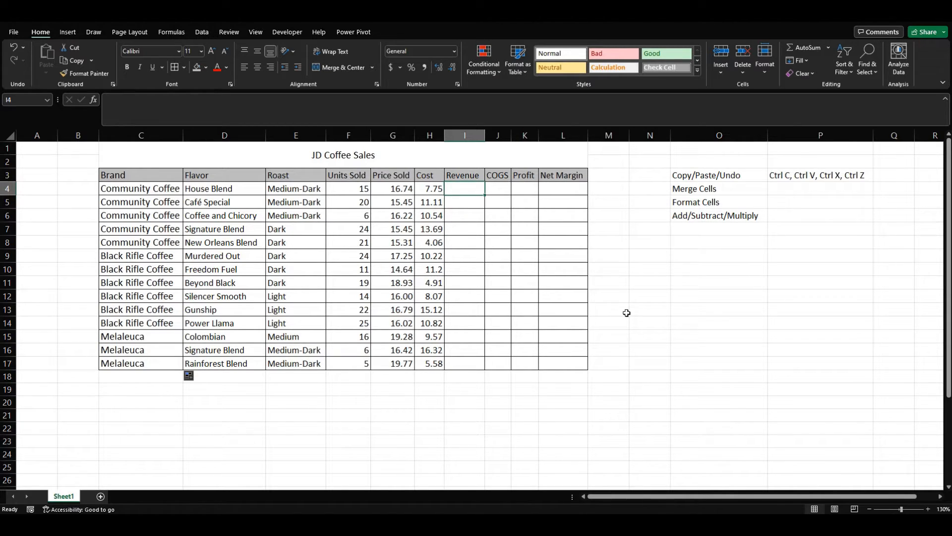
key(Down)
key(Down)
key(Down)
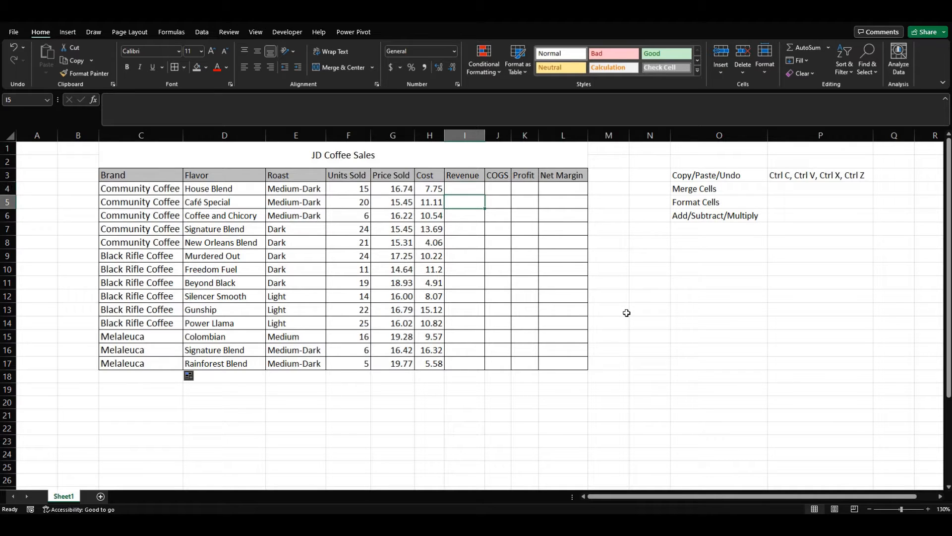
key(Up)
key(Up)
key(Up)
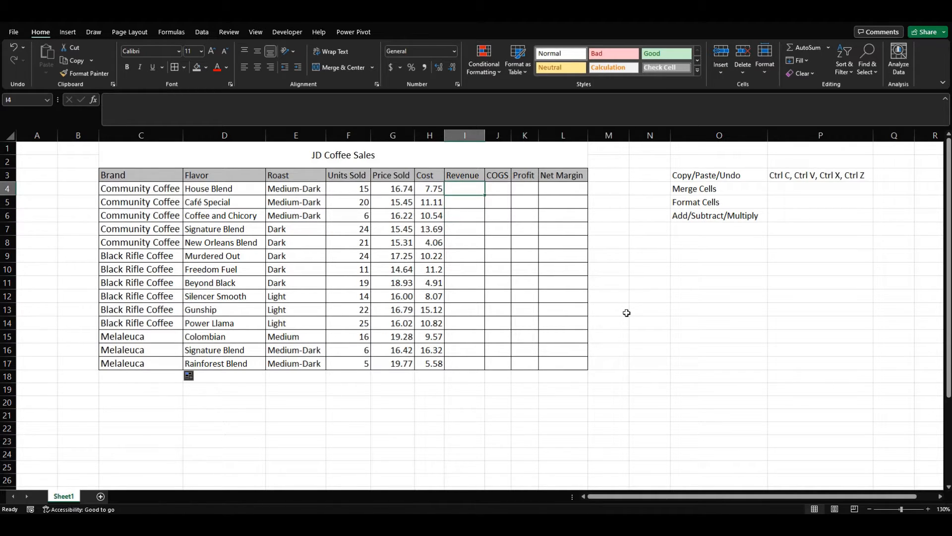
key(Left)
key(Left)
Enter the addition formula =H4+H5 in the first Revenue cell, I4
key(Right)
key(Right)
text(=)
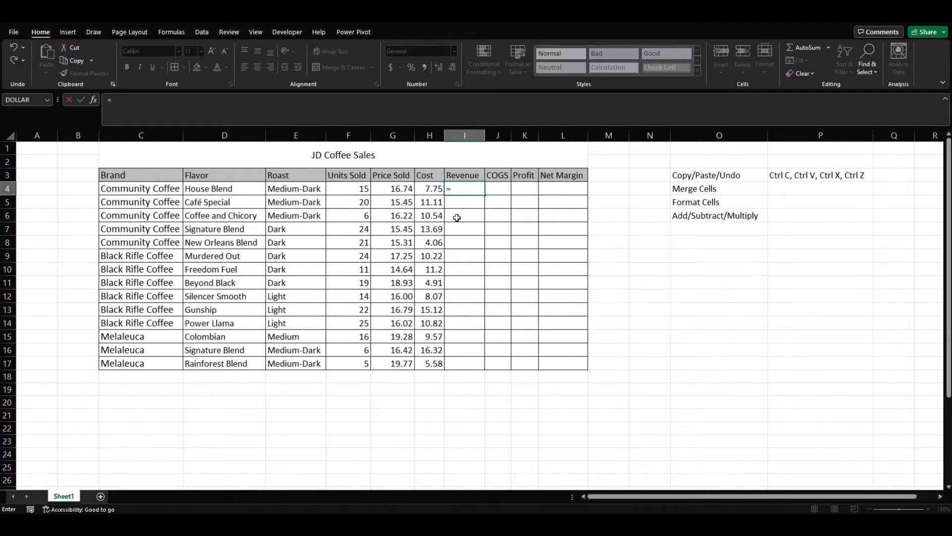
click(422, 188)
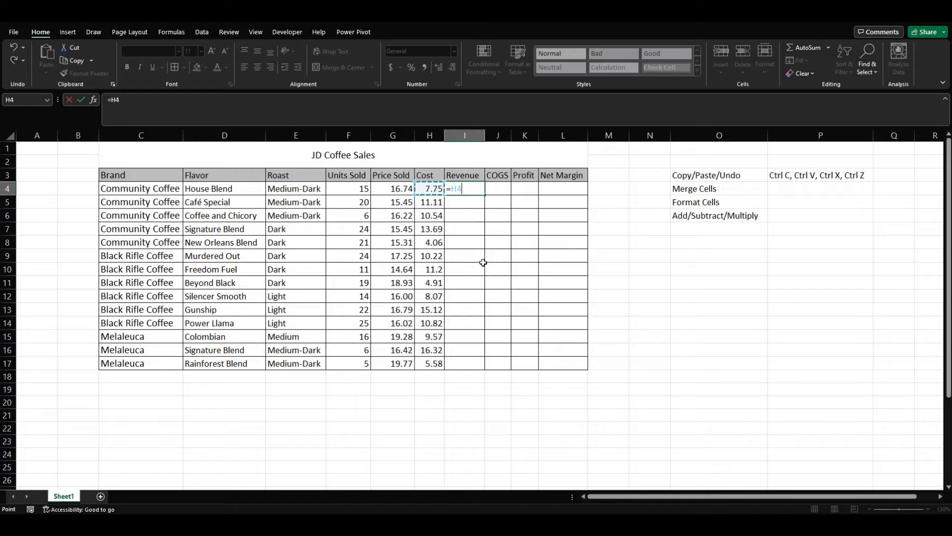
text(+)
click(436, 204)
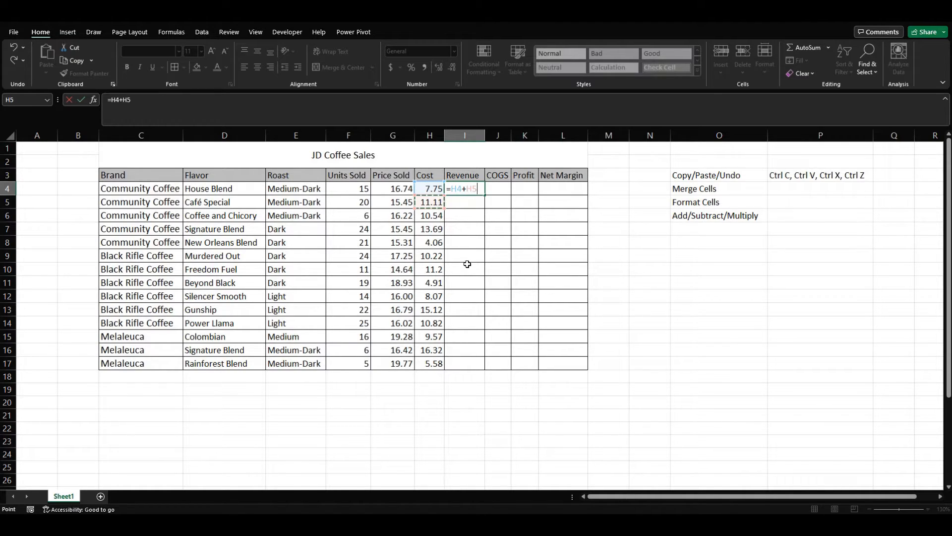
key(Return)
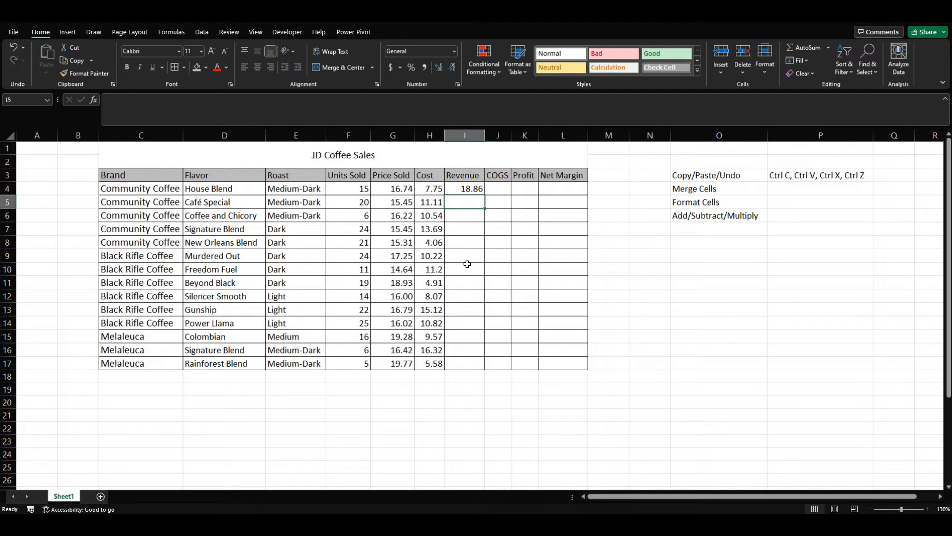
Check the I4 formula against the sum of cells H4:H5, and clear I4
click(463, 189)
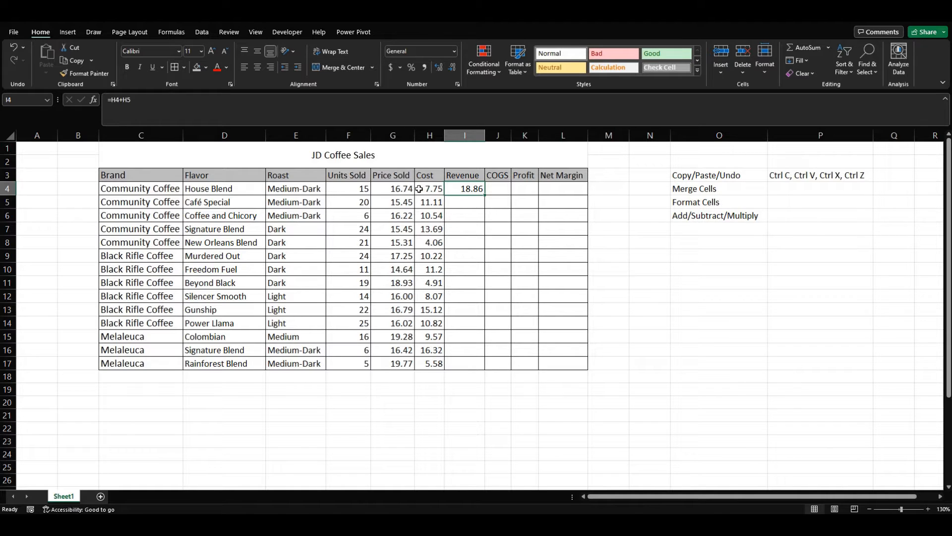
drag(419, 189, 429, 202)
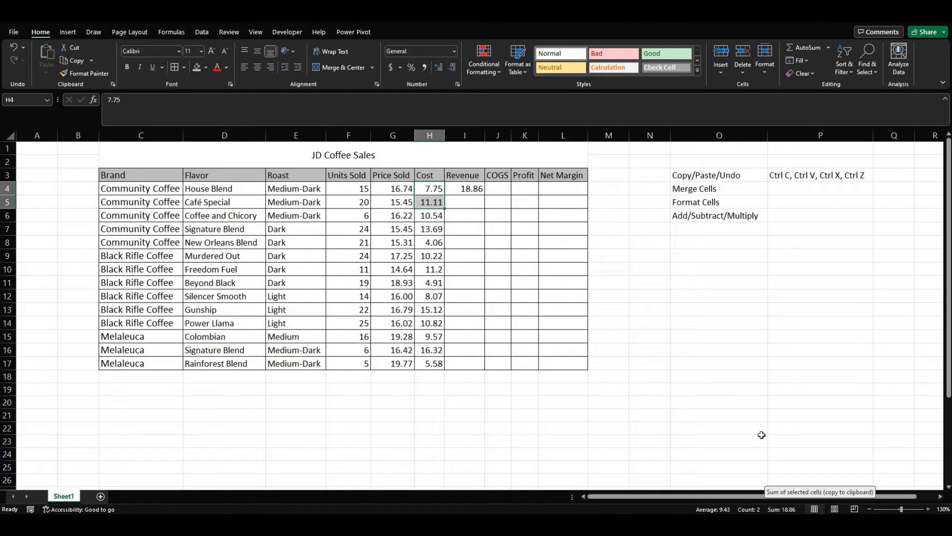
click(467, 191)
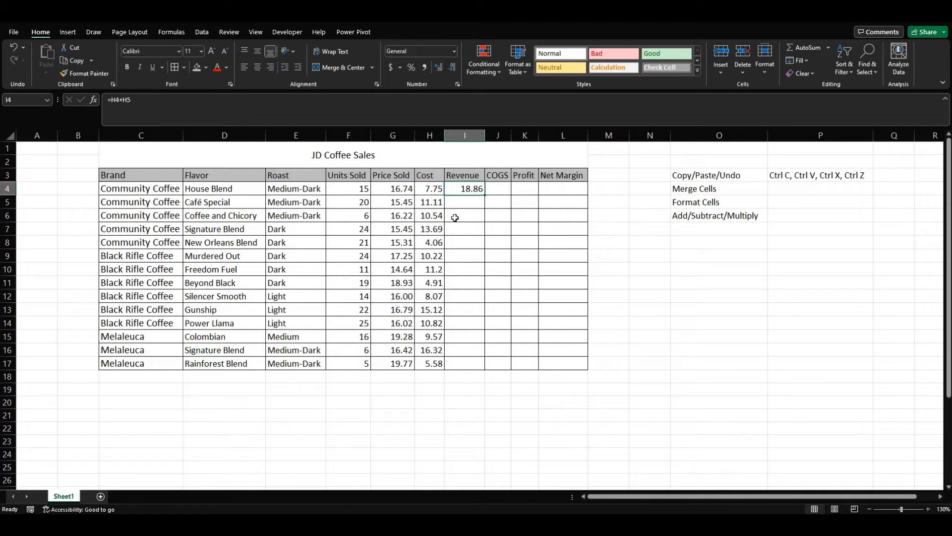
key(Delete)
Enter the revenue formula =G4*F4 in I4 and display it with two decimal places
text(=)
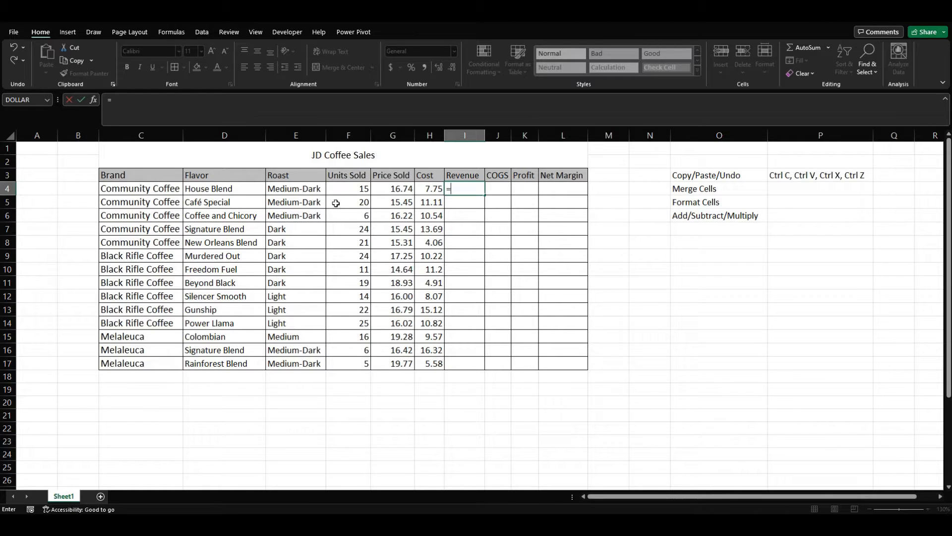
click(381, 193)
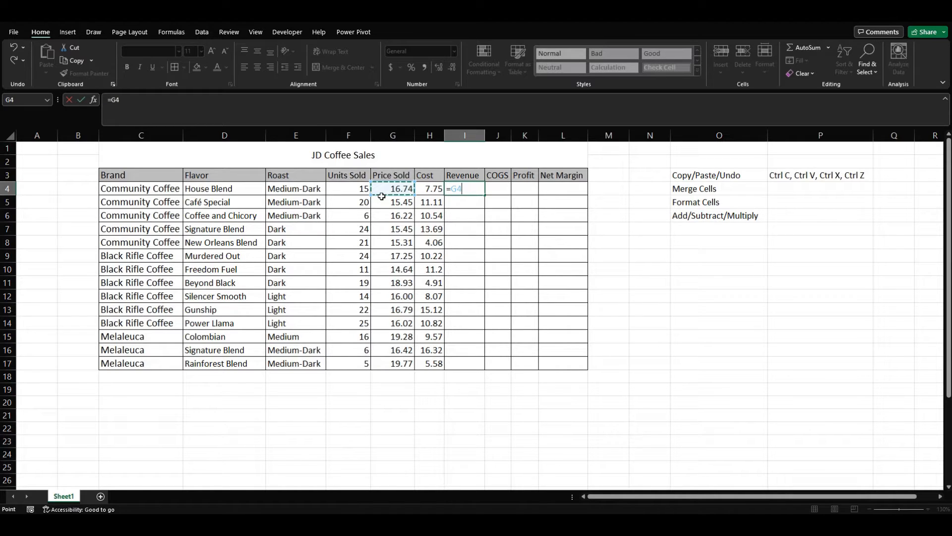
text(*)
click(354, 187)
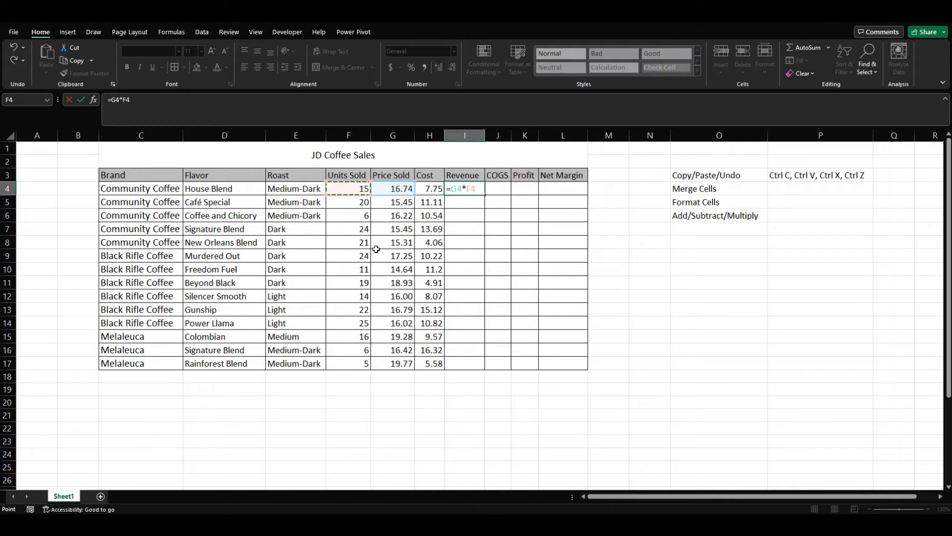
key(Return)
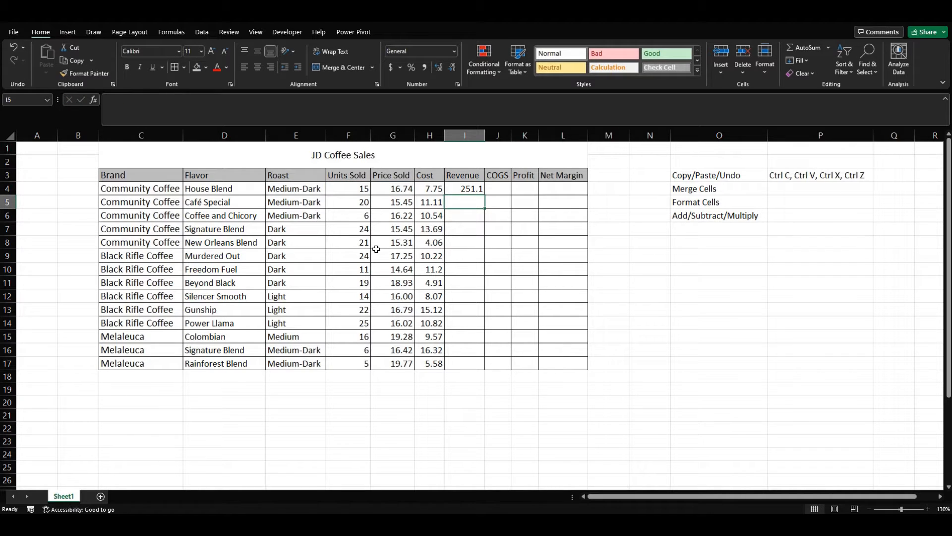
click(457, 189)
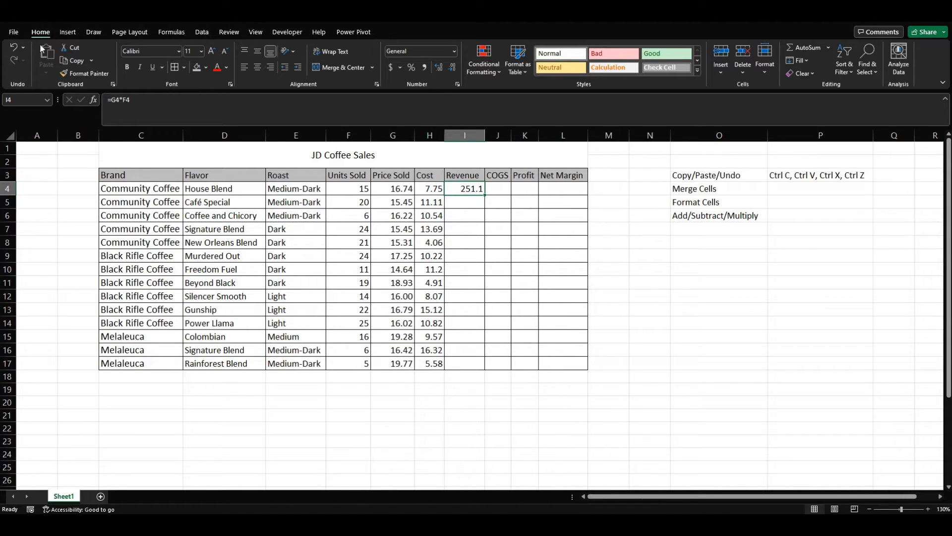
click(439, 69)
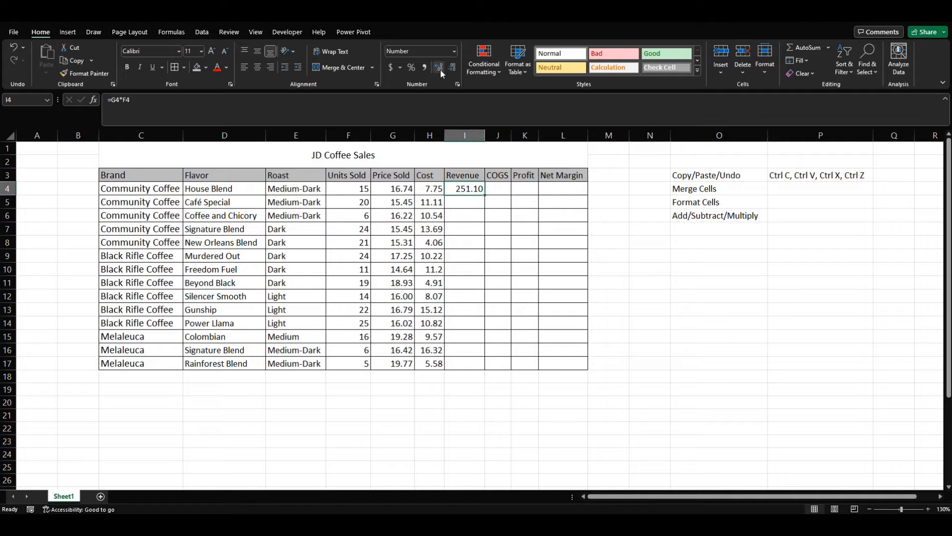
Enter the revenue formula =G5*F5 in I5 for the Café Special row
click(470, 200)
click(462, 190)
click(461, 202)
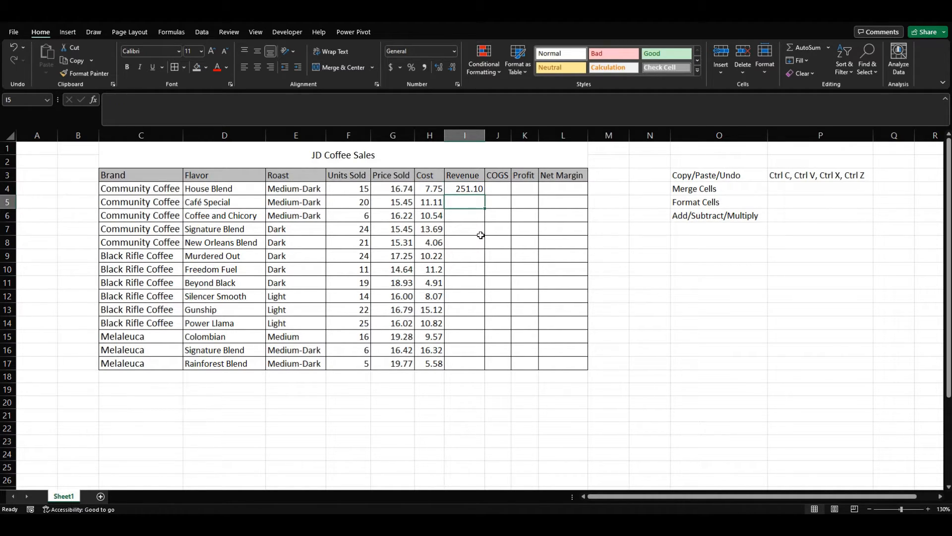
text(=)
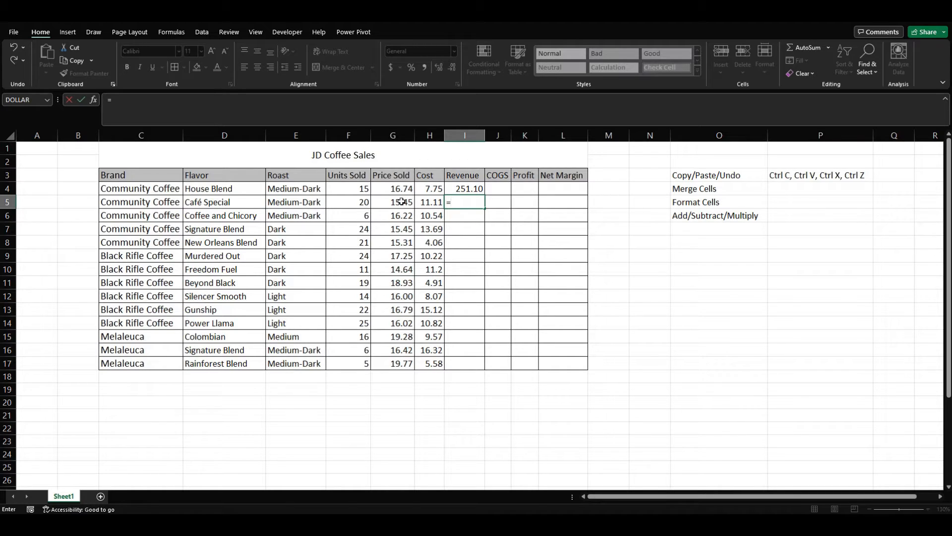
click(399, 202)
text(*)
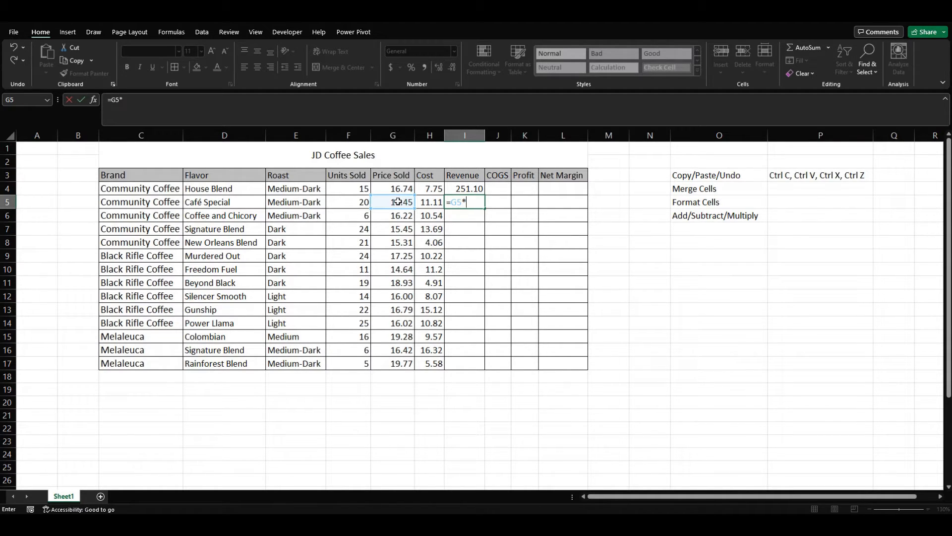
click(352, 199)
key(Return)
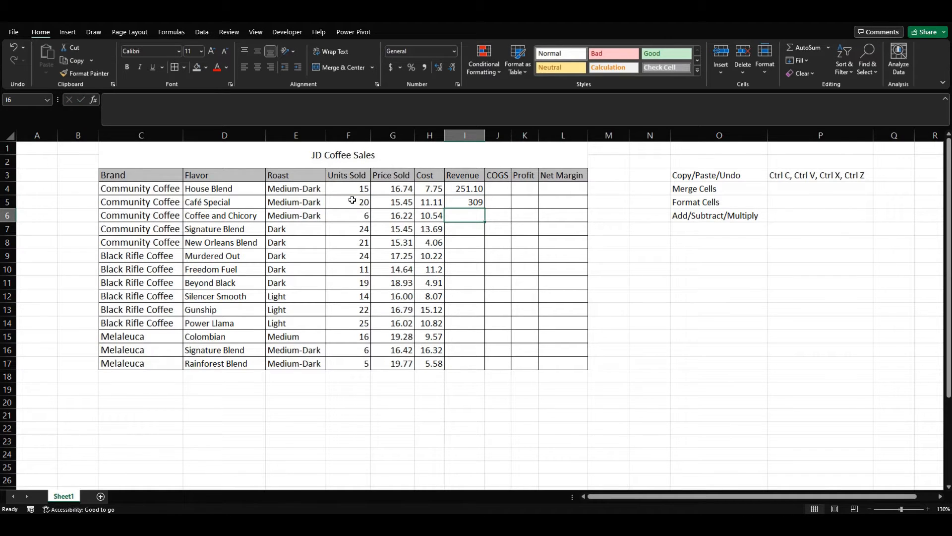
Display the revenue in I5 with two decimal places
key(Up)
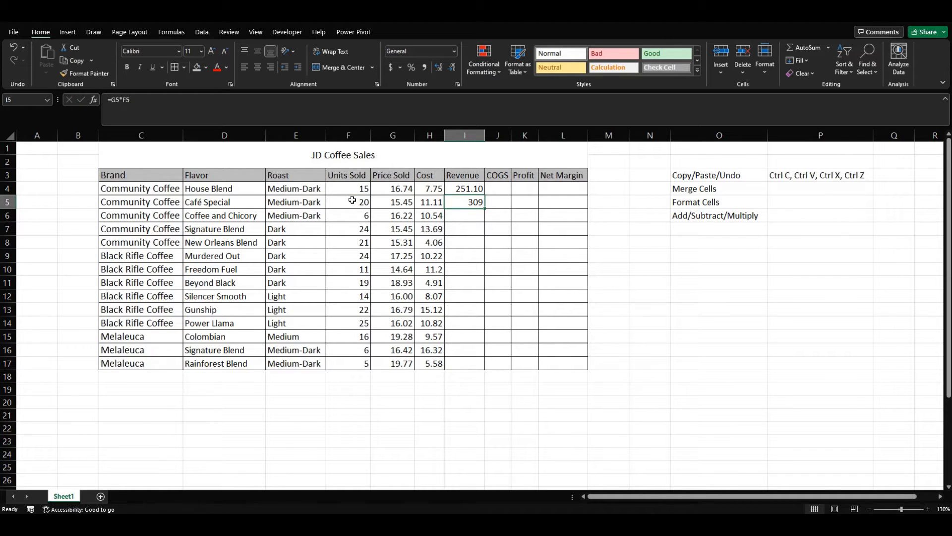
click(437, 68)
click(451, 70)
click(464, 218)
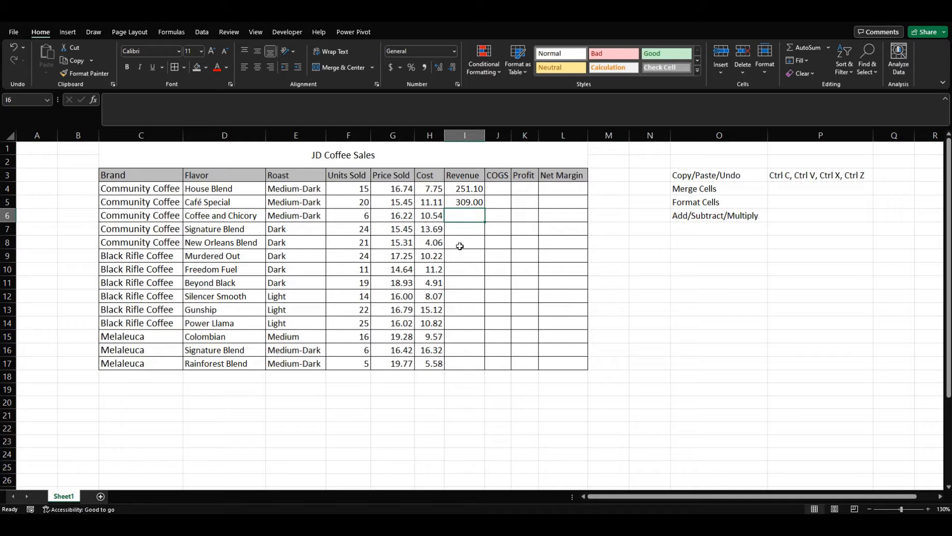
Fill the I5 revenue formula down through I17, and undo the fill
click(458, 207)
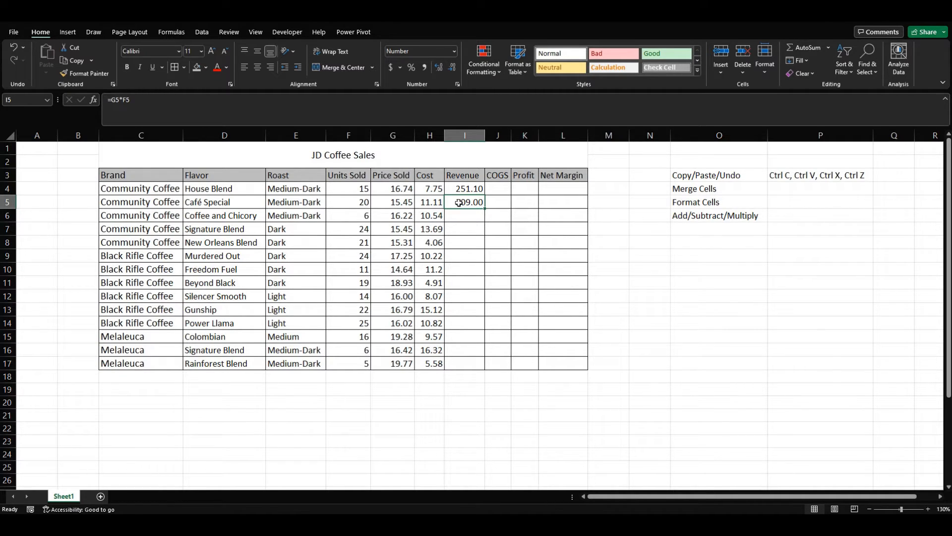
double_click(485, 209)
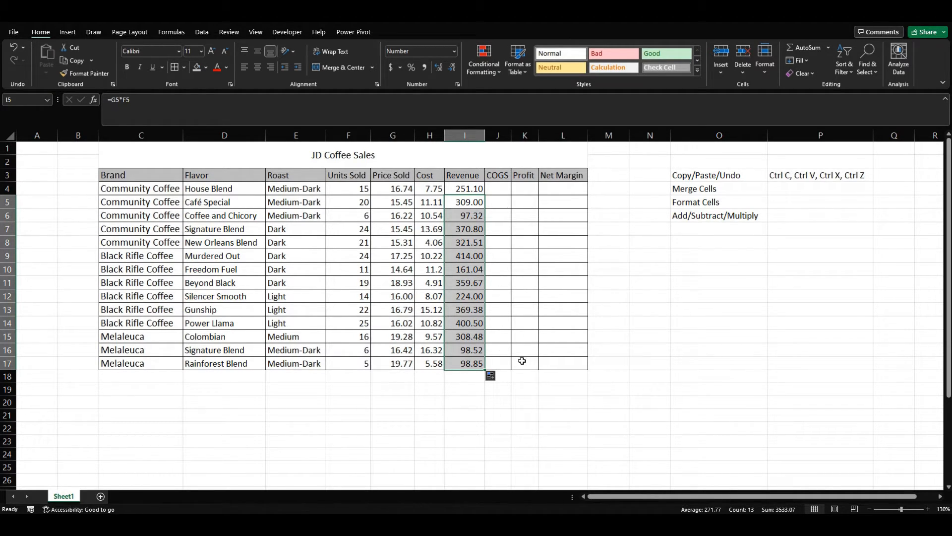
key(ctrl+z)
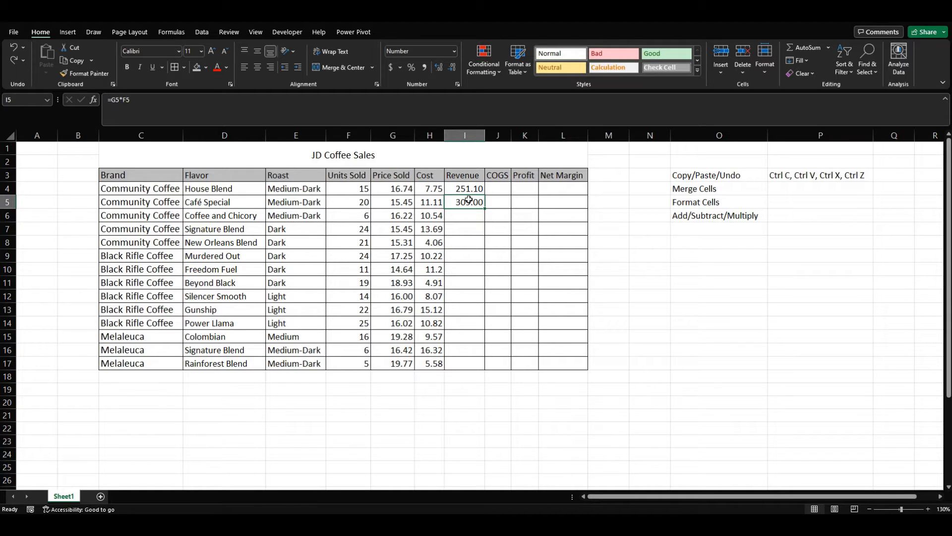
Copy the I5 revenue formula and paste it down through I17 in the Revenue column
mouse_move(467, 199)
mouse_down()
mouse_move(457, 304)
mouse_move(465, 361)
mouse_up()
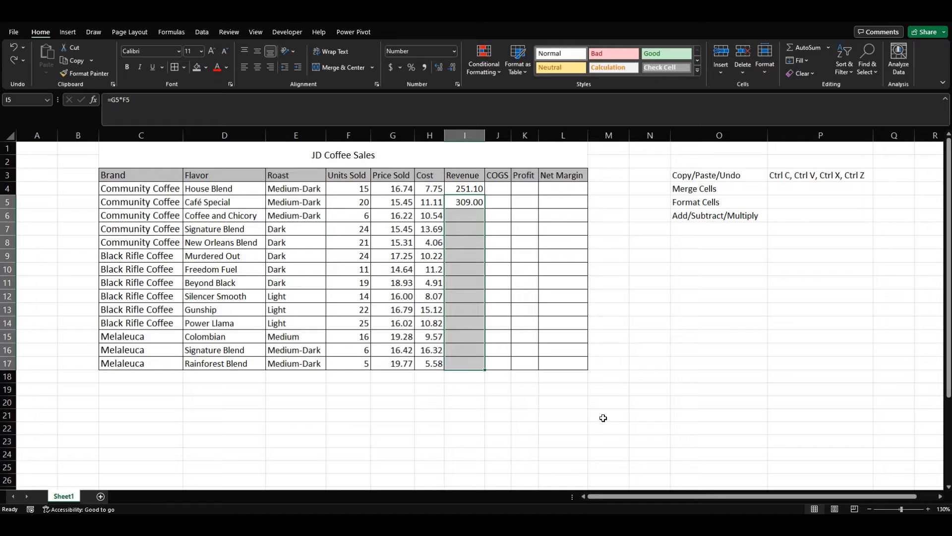
key(ctrl+v)
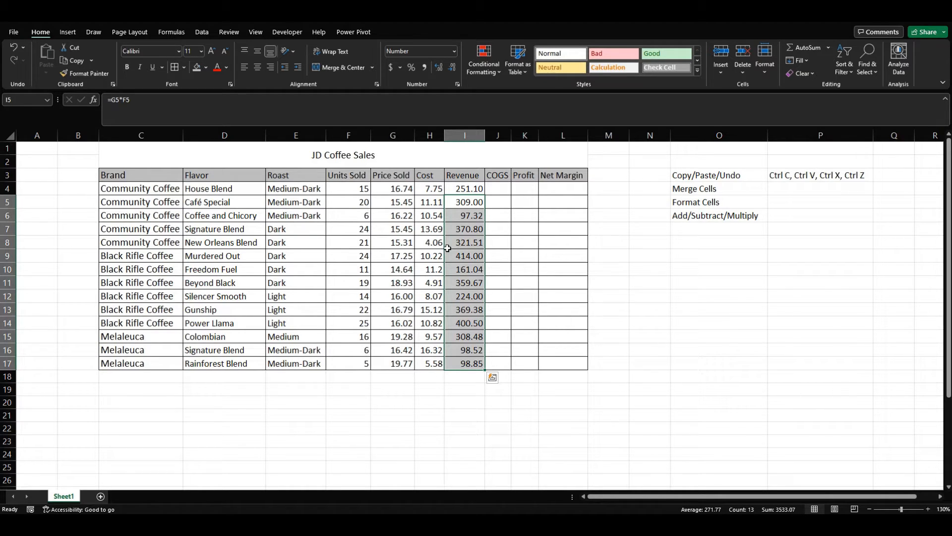
click(457, 229)
click(460, 218)
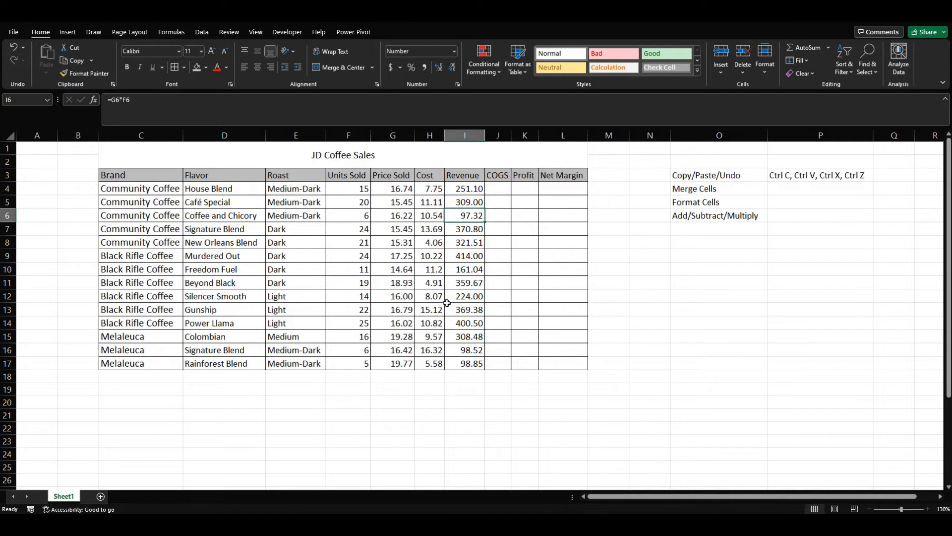
Examine which cells the revenue formulas in I17, I16 and I15 reference, and review the Revenue column
click(466, 365)
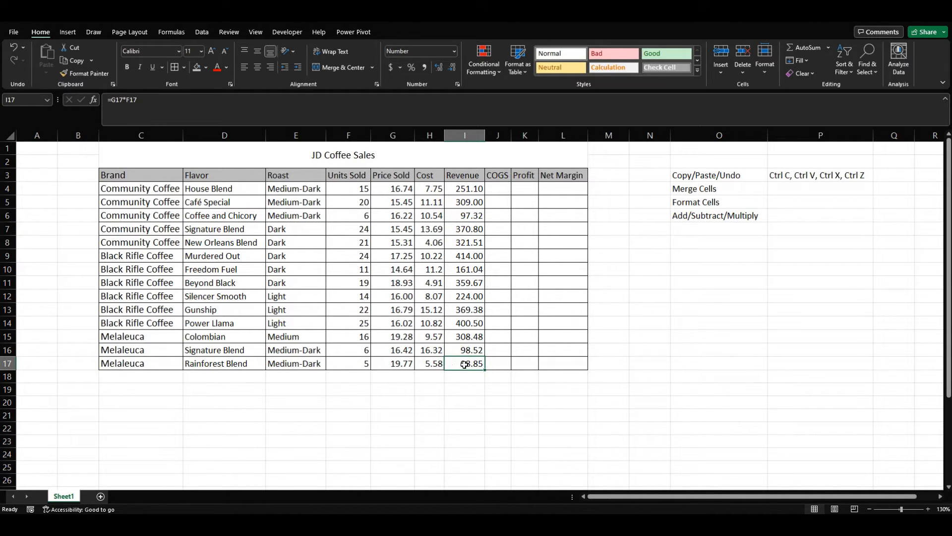
click(300, 100)
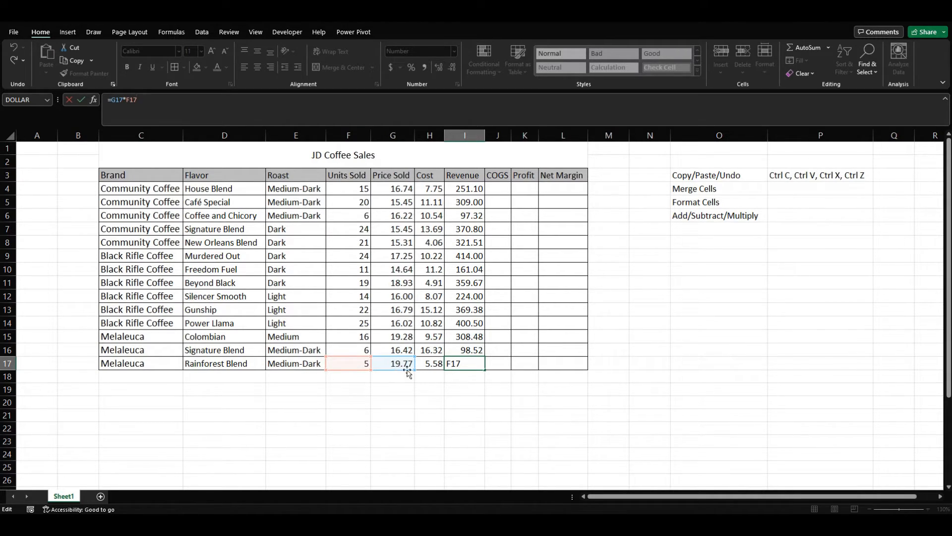
key(Return)
double_click(467, 354)
key(Return)
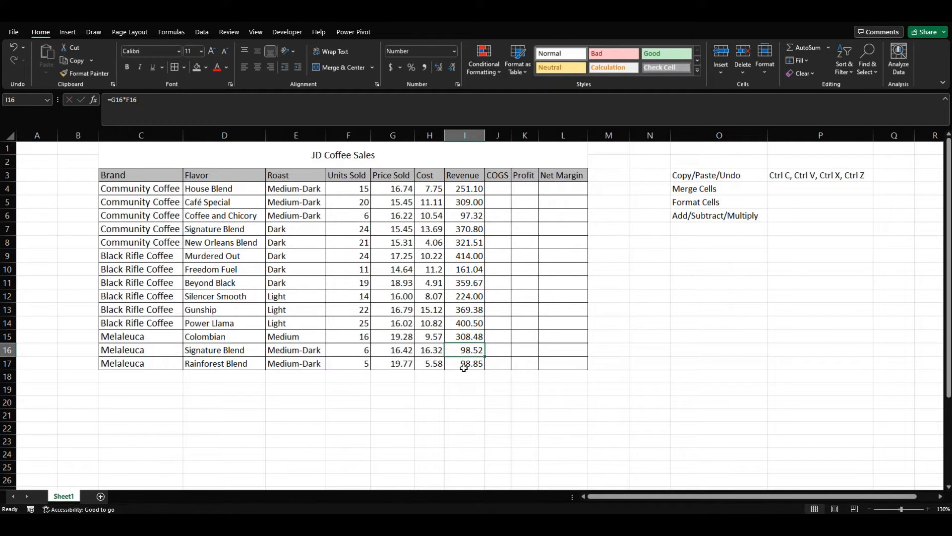
click(465, 336)
click(367, 105)
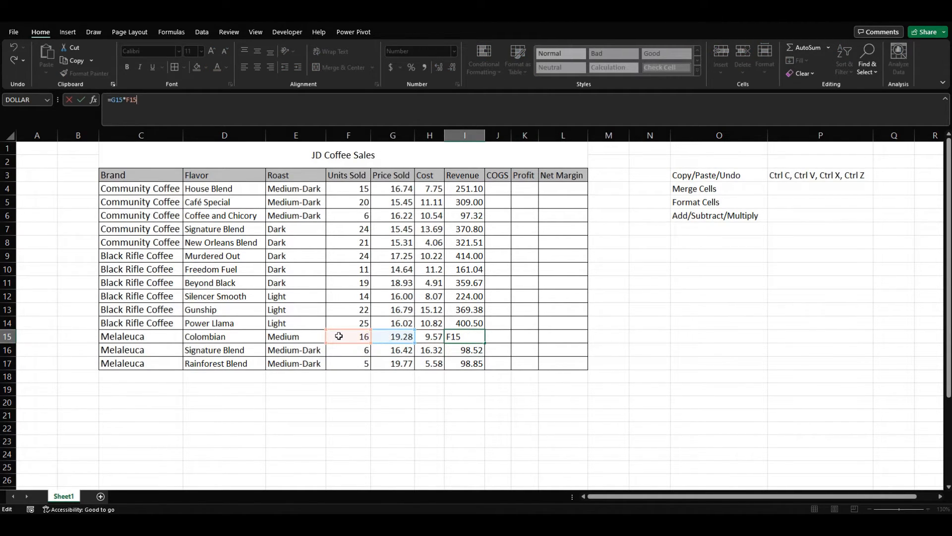
key(Return)
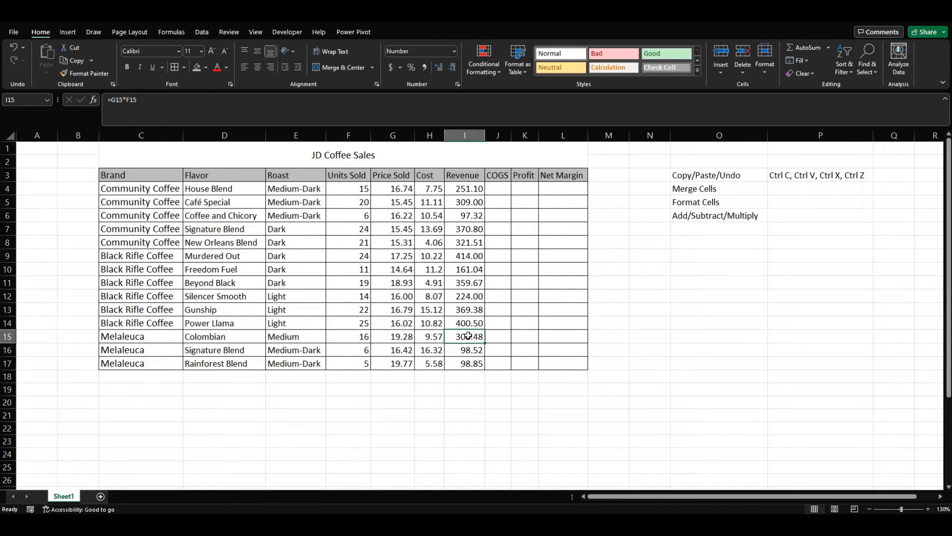
drag(471, 185, 474, 391)
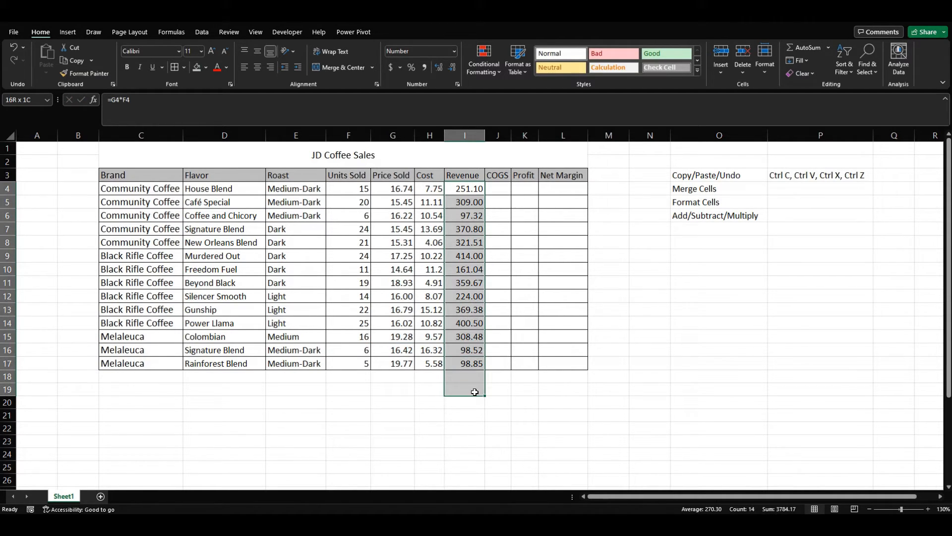
click(461, 353)
Enter the COGS formula =H4*F4 in J4, multiplying the House Blend's cost by its units sold
click(499, 187)
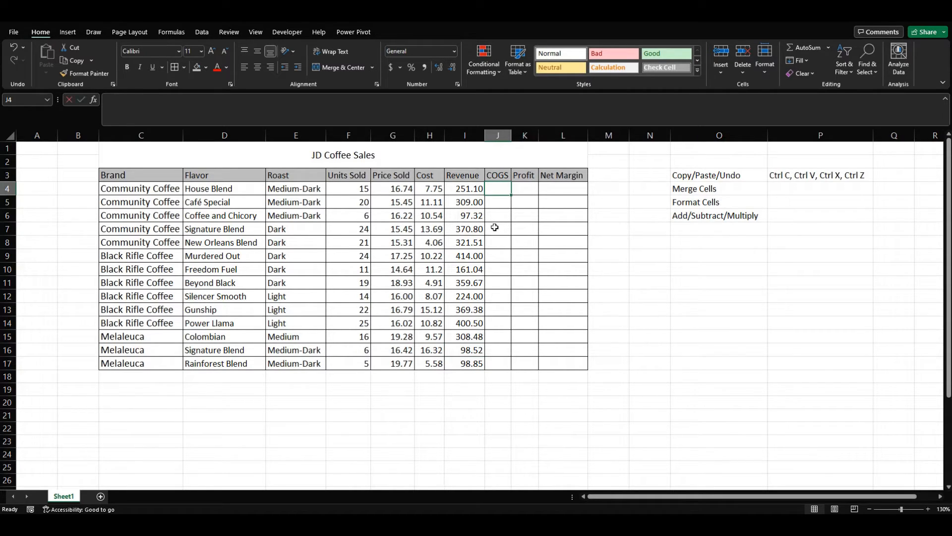
text(=)
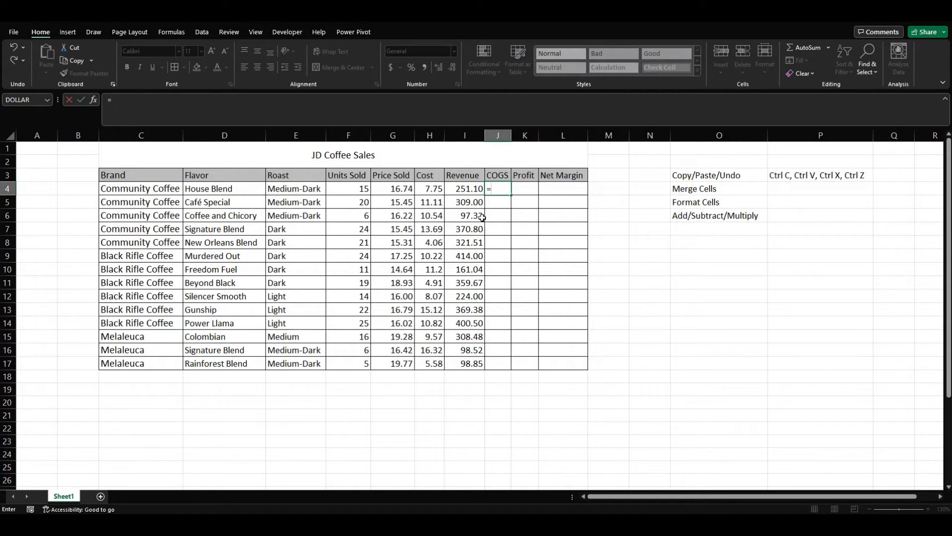
click(430, 191)
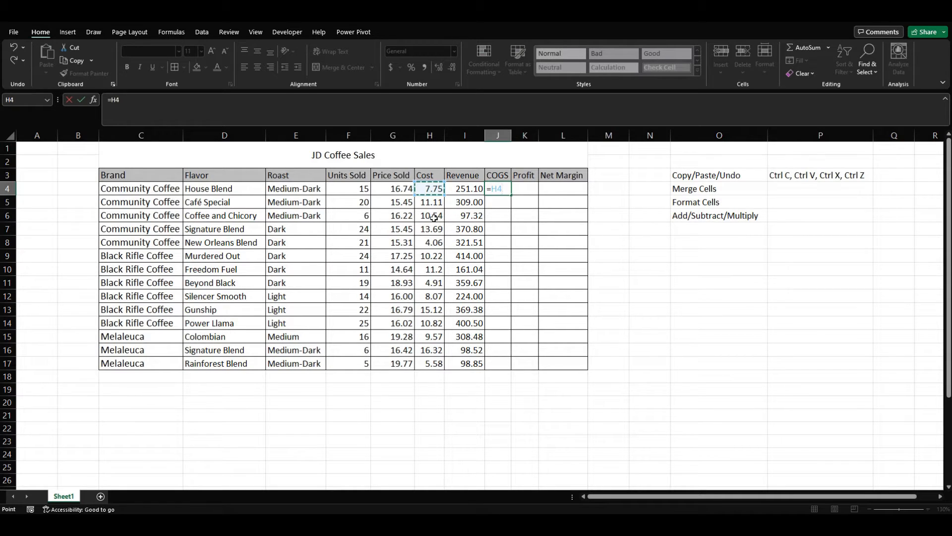
text(*)
key(Left)
key(Left)
key(Left)
key(Left)
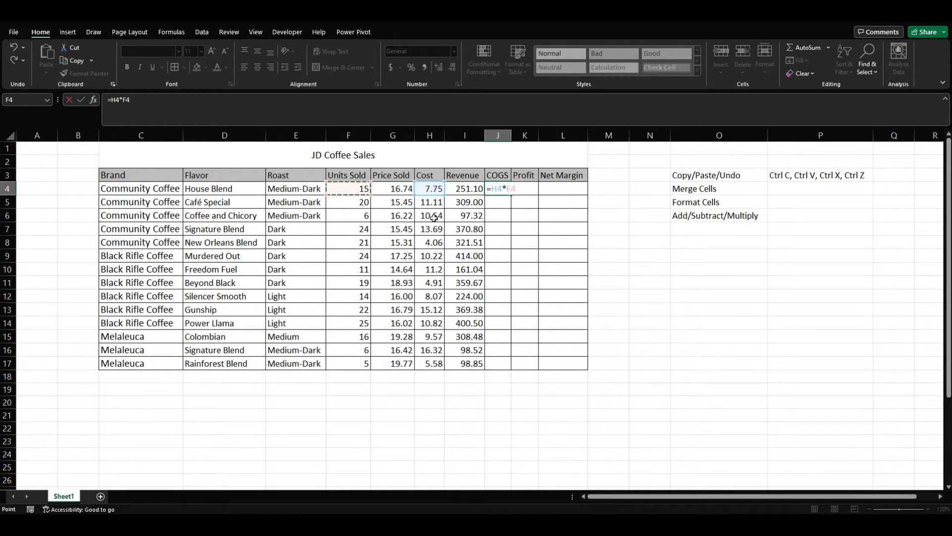
key(Return)
Display the COGS in J4 with two decimal places and fill its formula down through J17
key(Up)
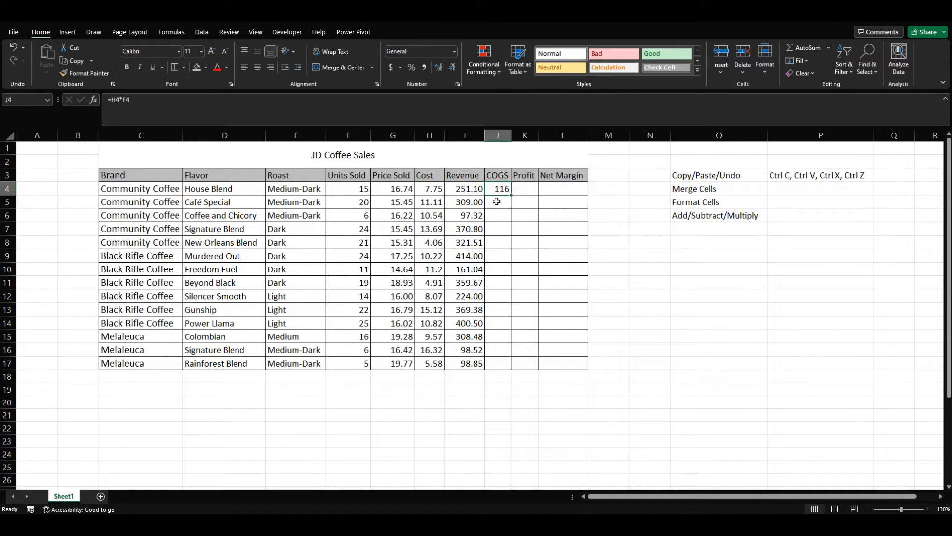
click(438, 68)
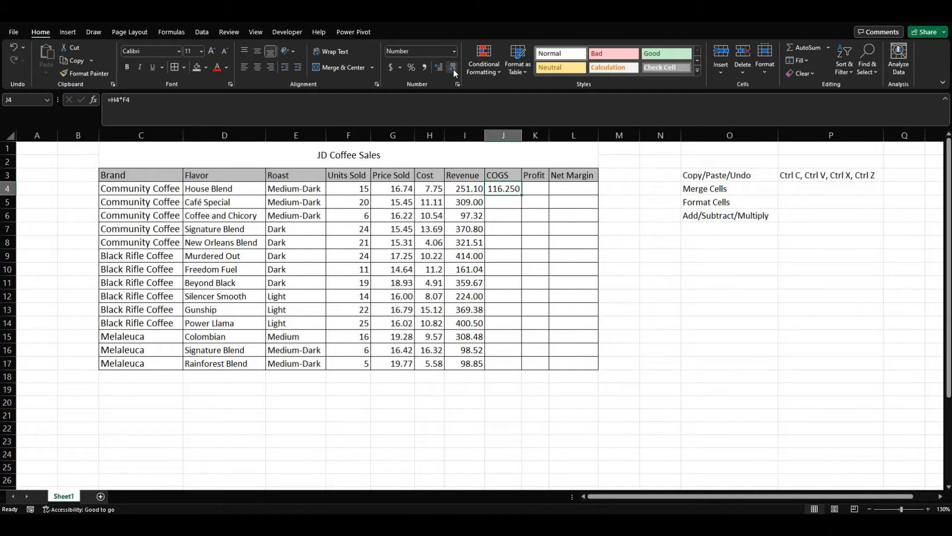
click(453, 69)
double_click(523, 196)
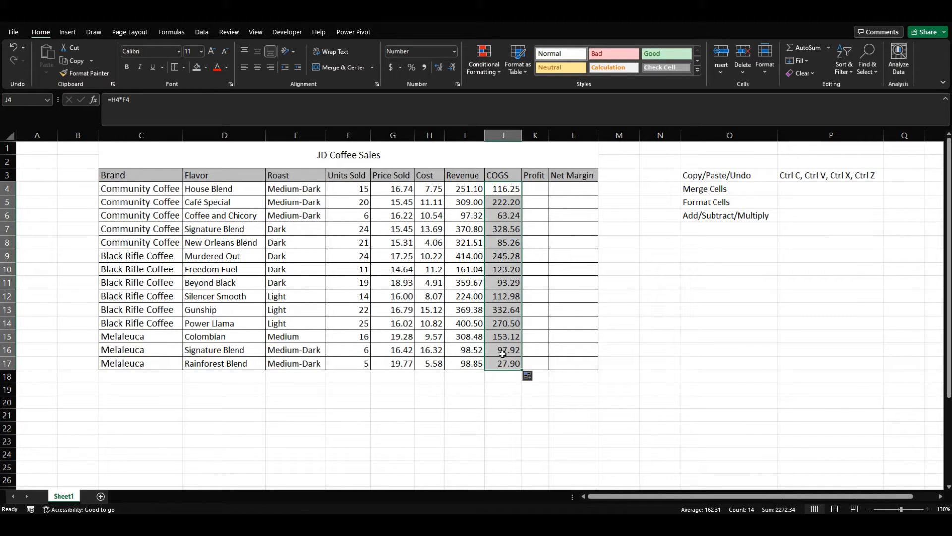
Enter the profit formula =I4-J4 in K4, subtracting COGS from revenue
click(542, 229)
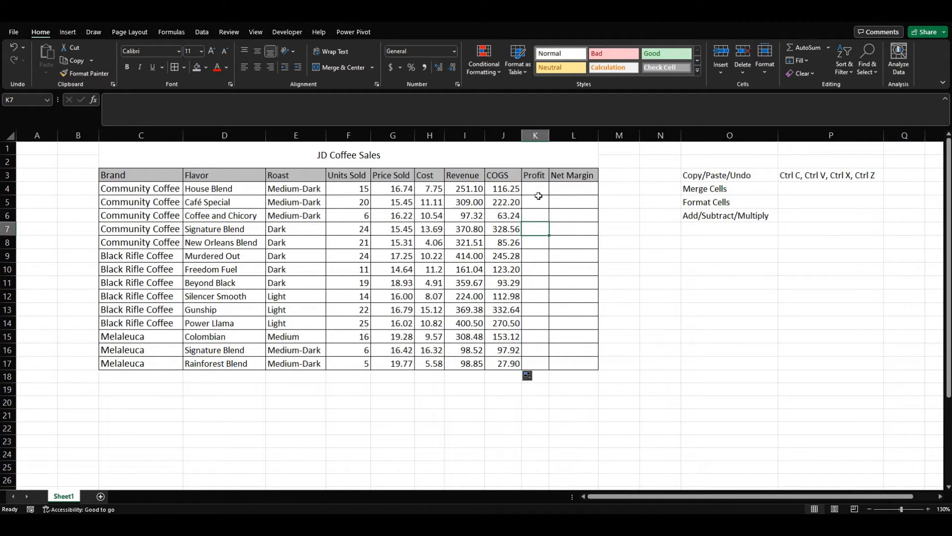
click(539, 193)
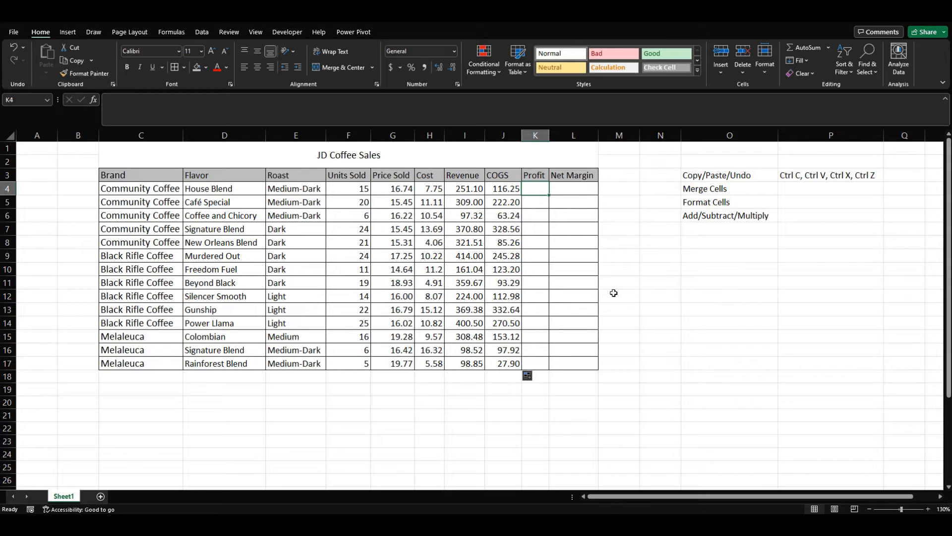
text(=)
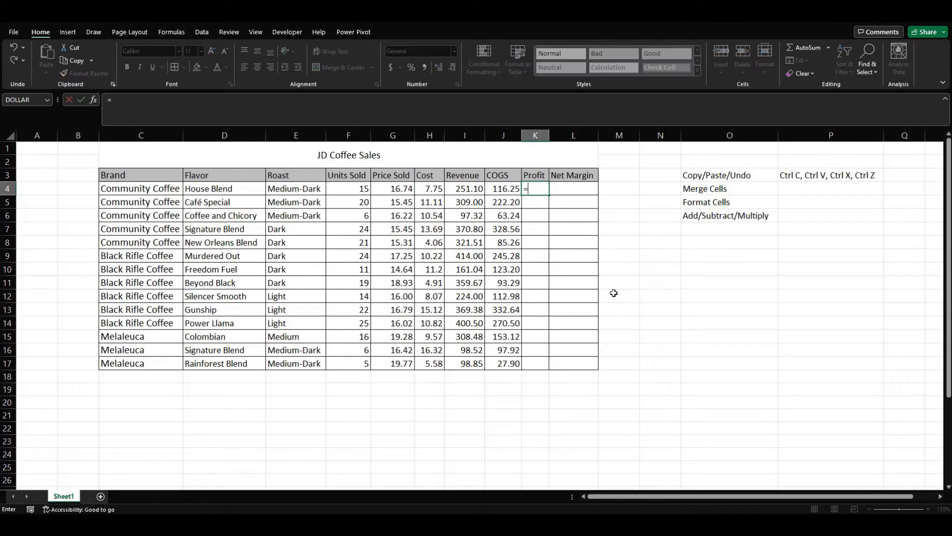
click(460, 188)
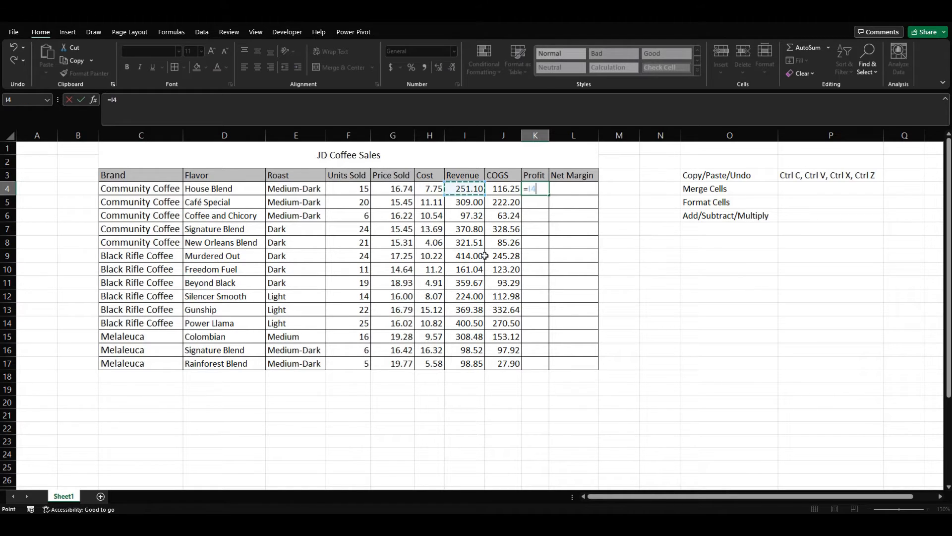
text(-)
click(505, 190)
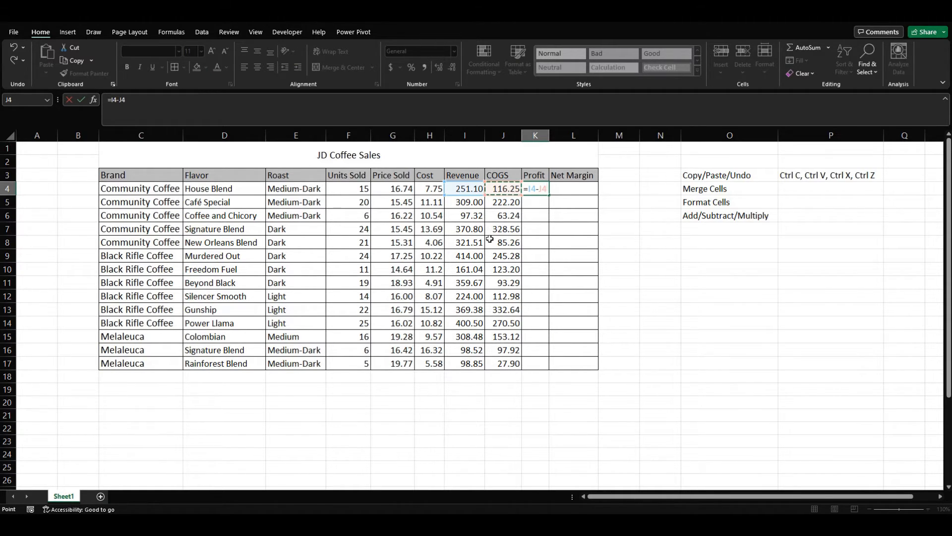
key(Down)
key(Down)
key(Down)
key(Left)
key(Left)
key(Left)
key(Right)
key(Right)
key(Up)
key(Left)
key(Right)
key(Right)
key(Up)
key(Up)
key(Return)
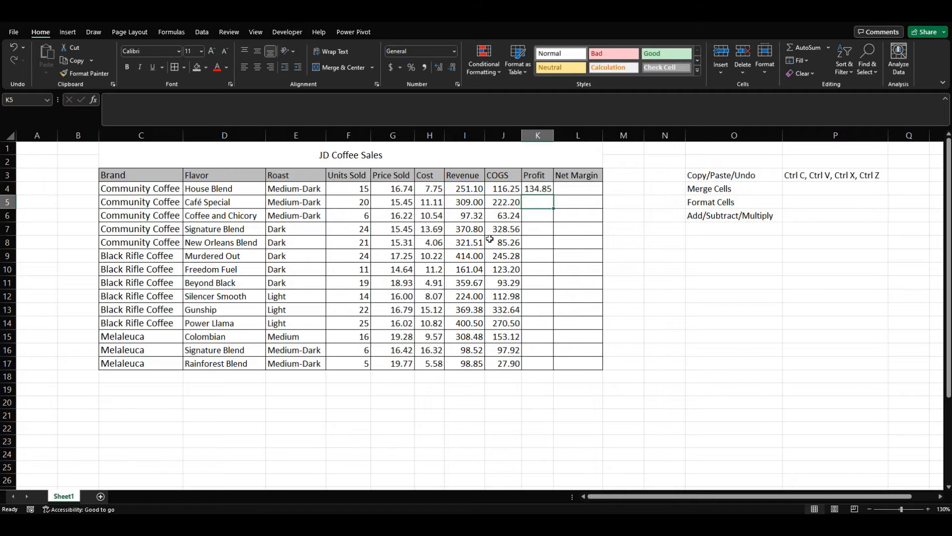
Fill the K4 profit formula down through K17
key(Up)
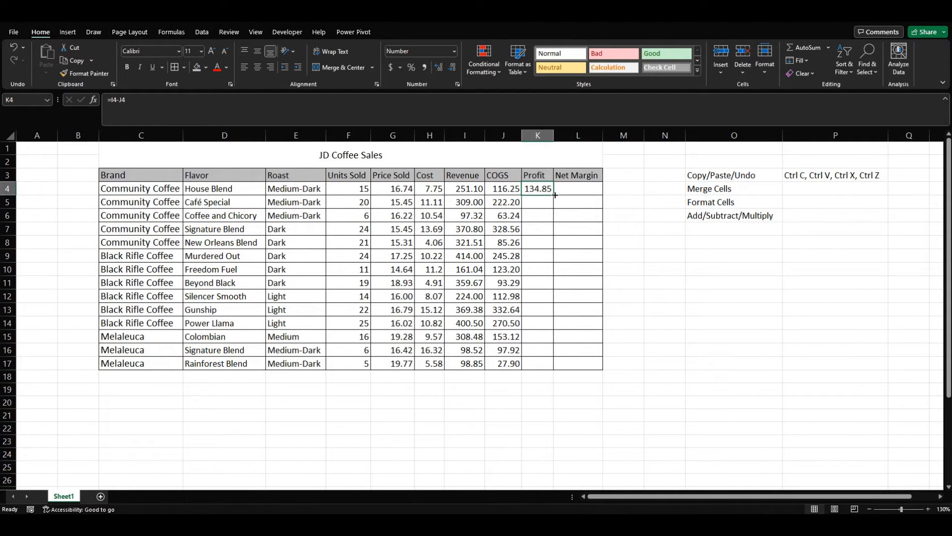
drag(555, 195, 555, 370)
click(528, 318)
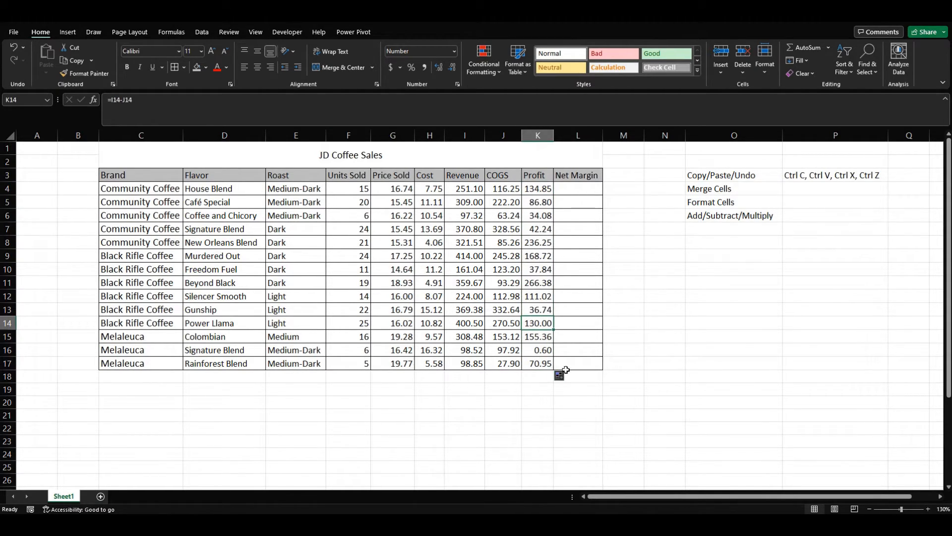
Widen the Cost, Revenue, COGS and Profit columns slightly
drag(524, 135, 568, 137)
click(560, 389)
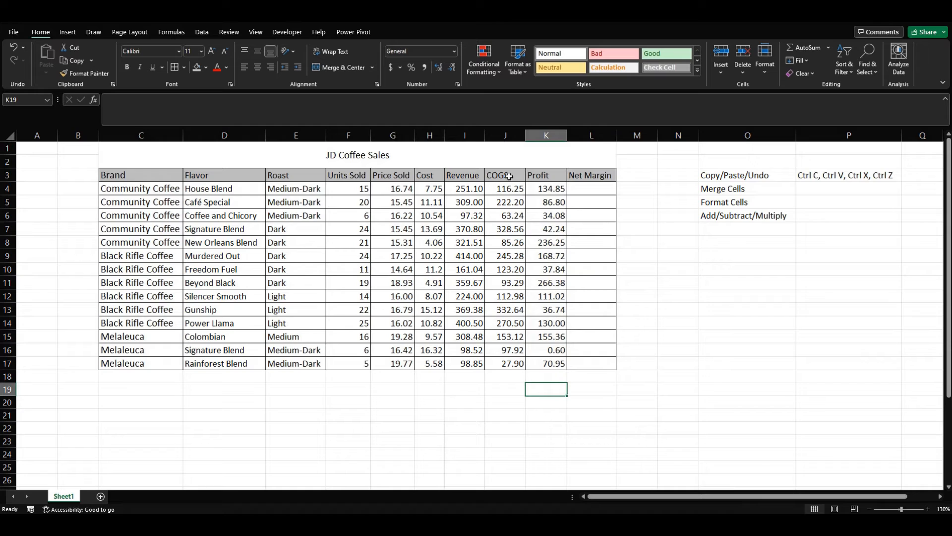
drag(485, 135, 416, 135)
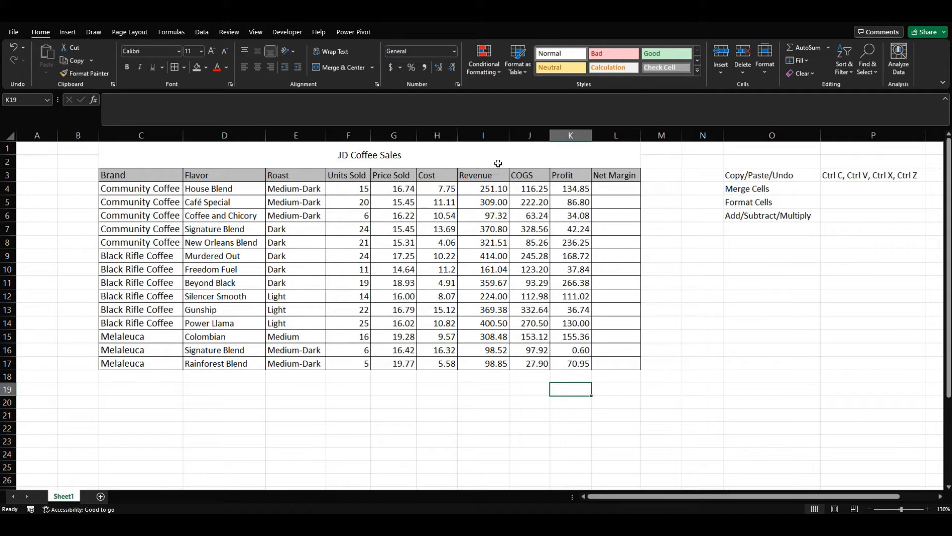
Enter the net margin formula =K4/I4 in L4, dividing profit by revenue
click(615, 189)
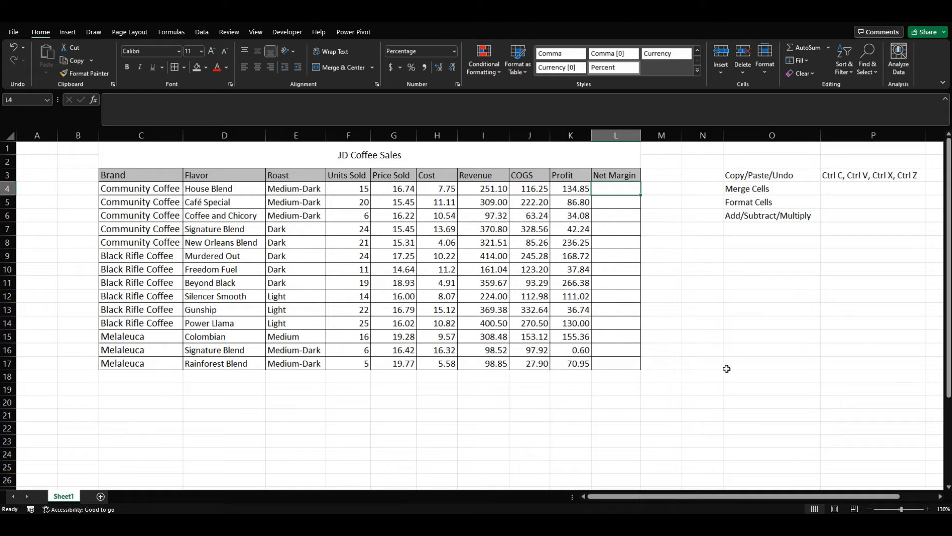
text(=)
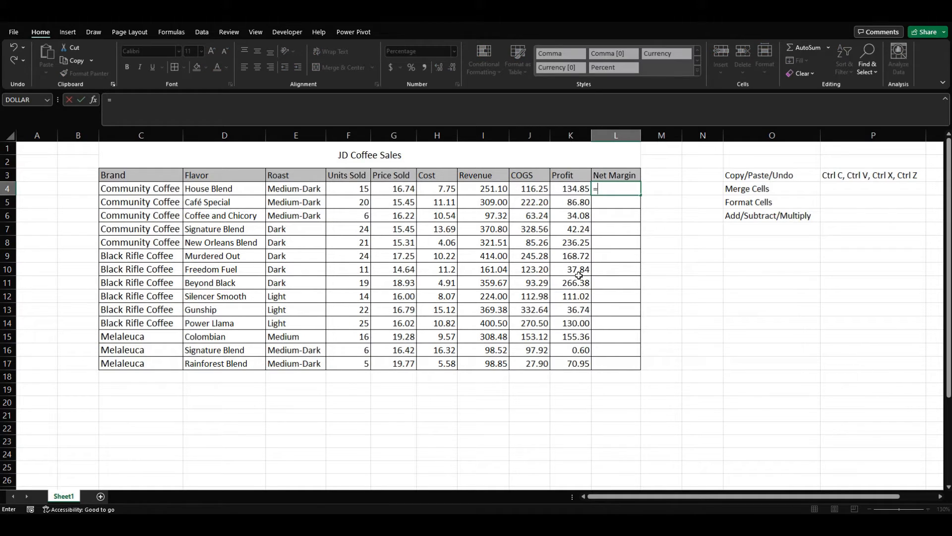
click(561, 188)
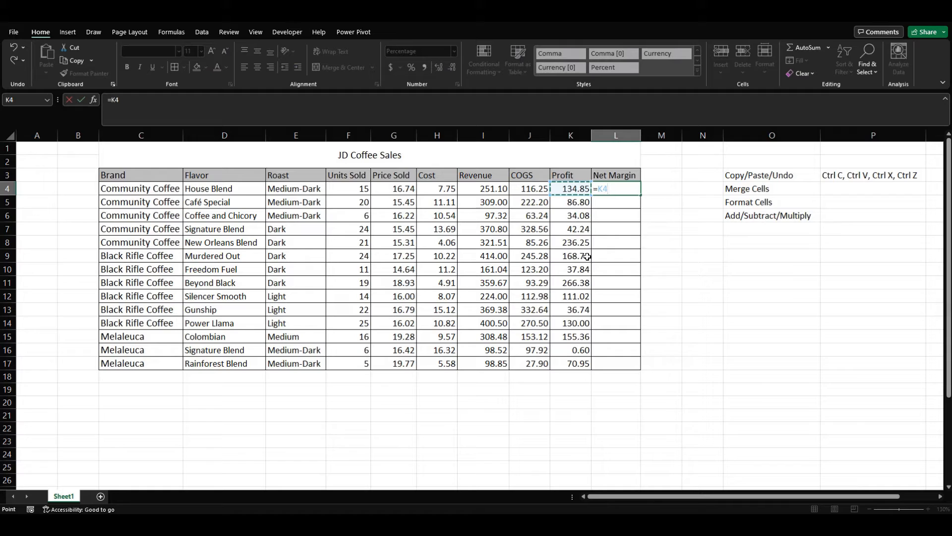
text(/)
click(467, 186)
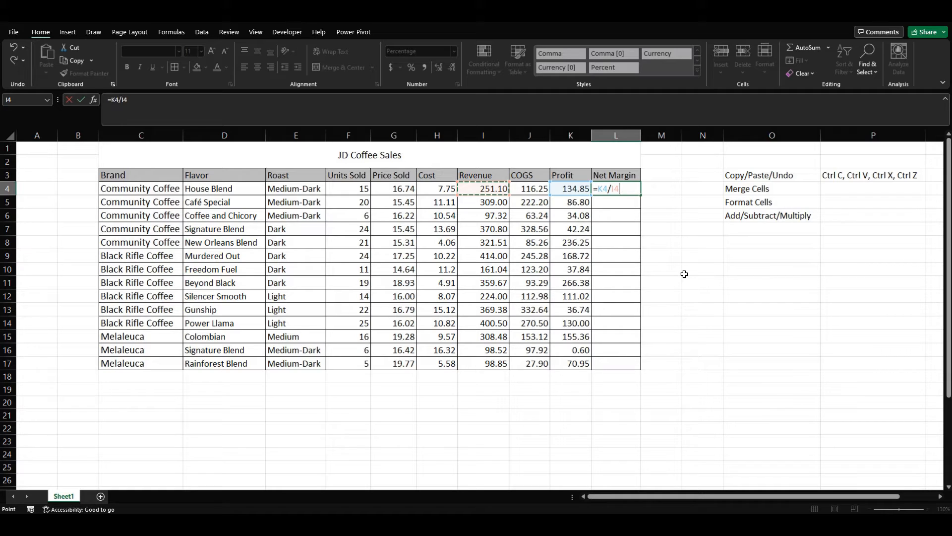
key(Return)
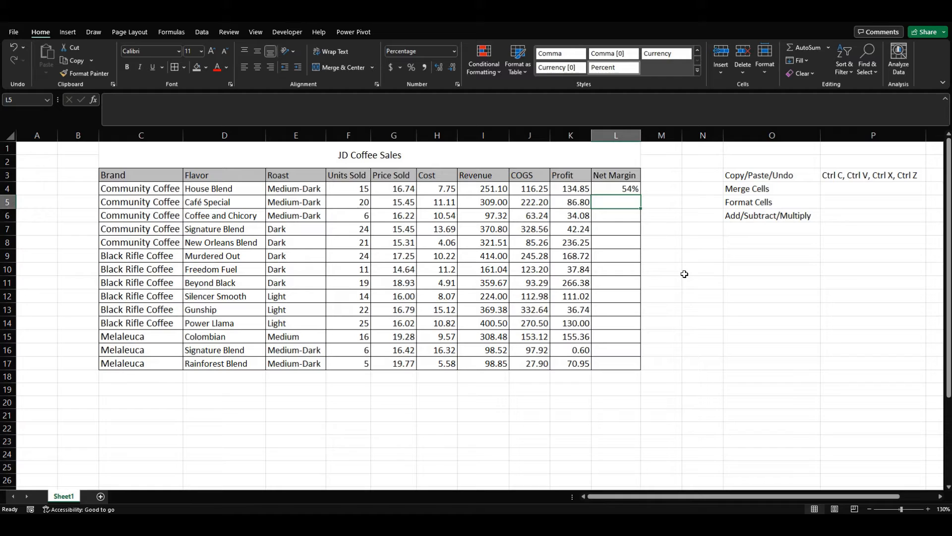
Fill the L4 net margin formula down through L17
key(Up)
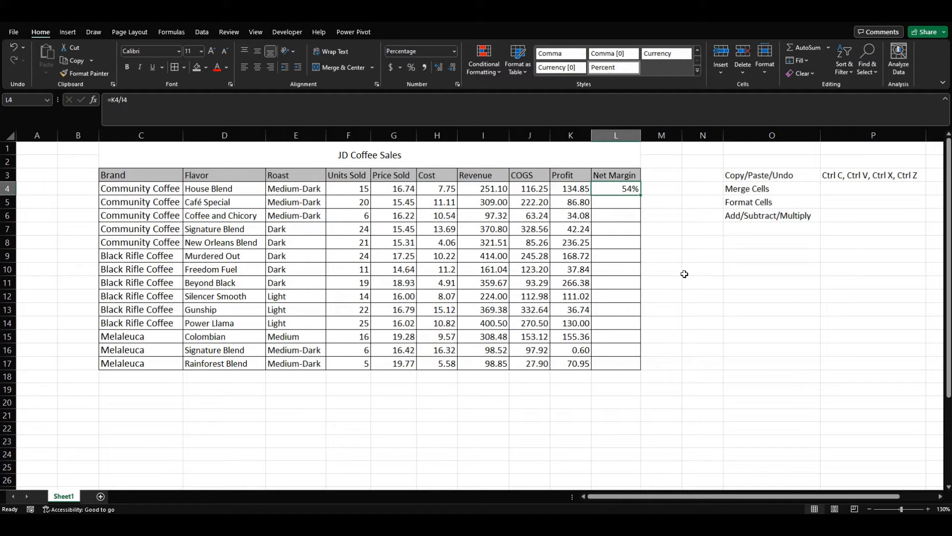
double_click(642, 195)
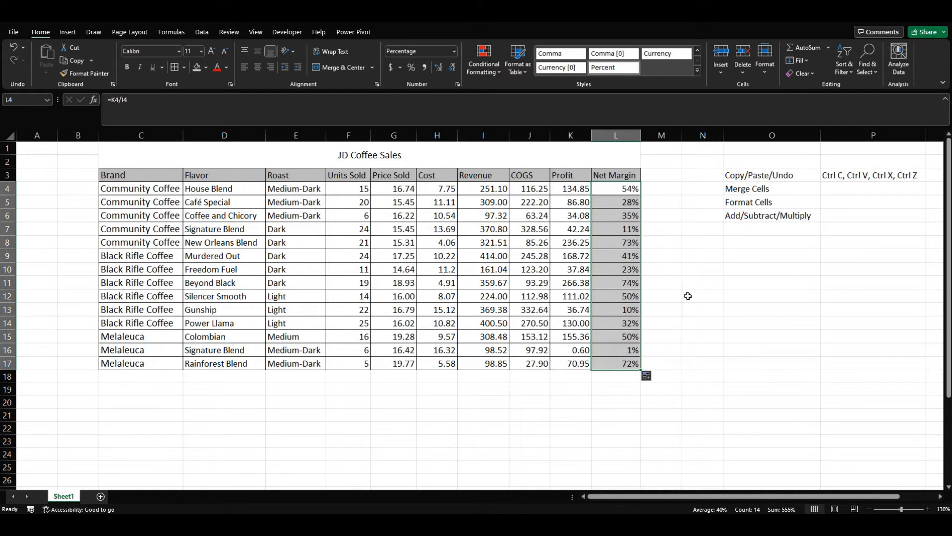
click(675, 219)
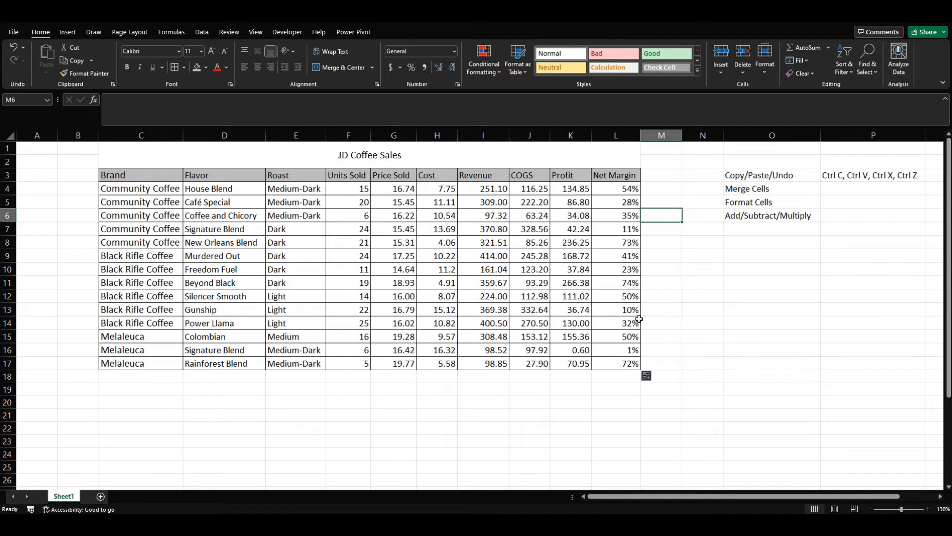
Examine which profit and revenue cells the Net Margin formulas reference, going down the column from L4 to L16
click(600, 192)
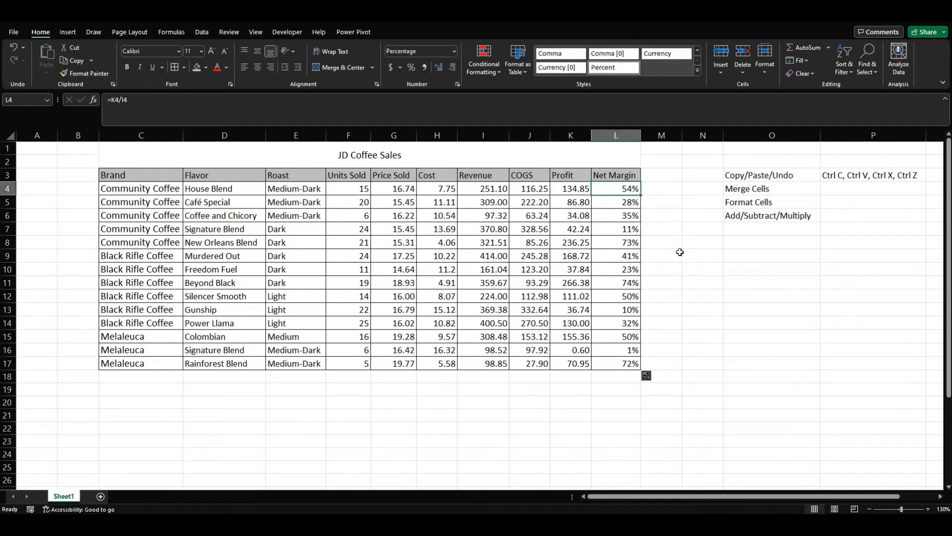
click(611, 201)
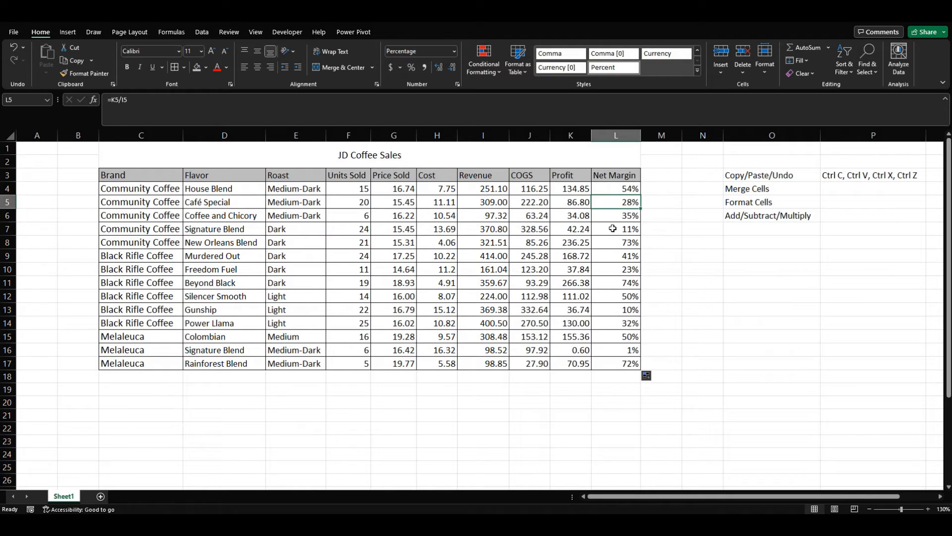
click(610, 215)
click(610, 228)
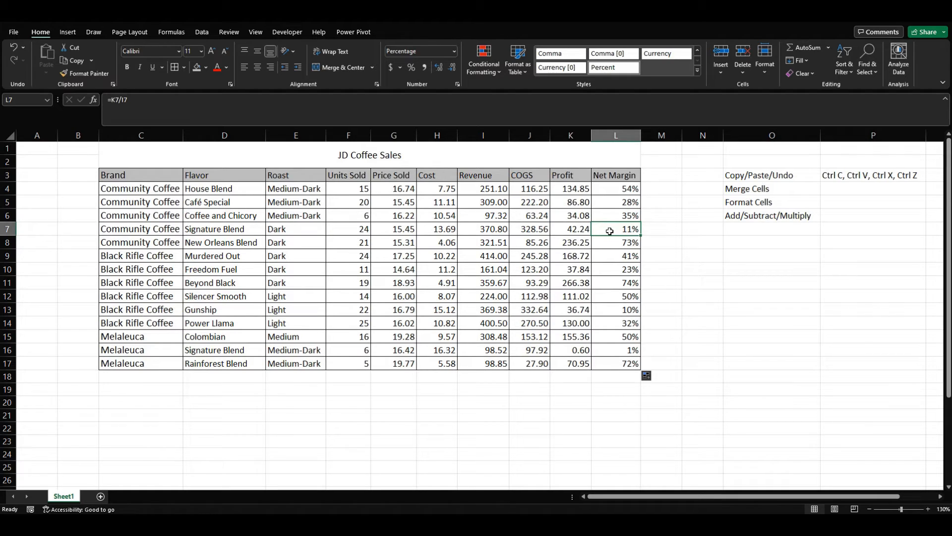
click(610, 243)
click(609, 255)
click(607, 268)
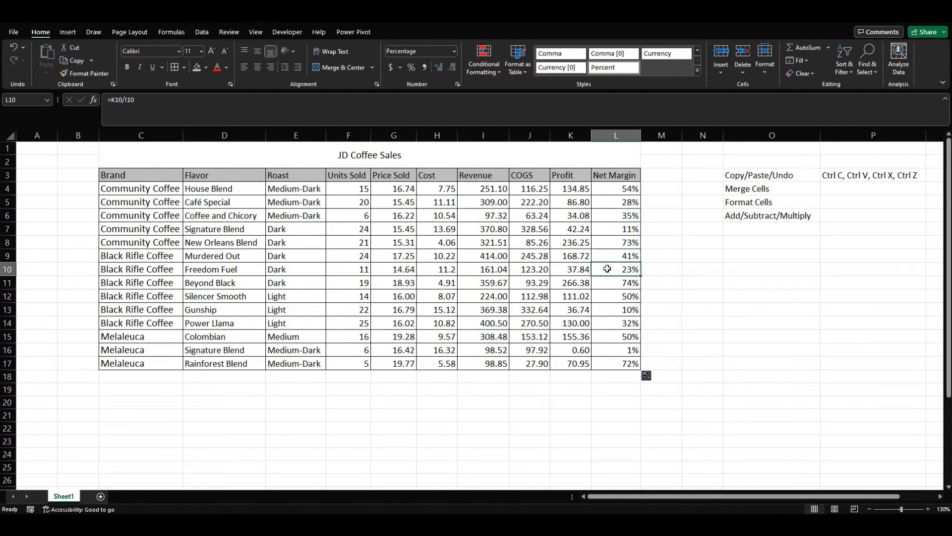
click(608, 283)
click(607, 297)
click(607, 308)
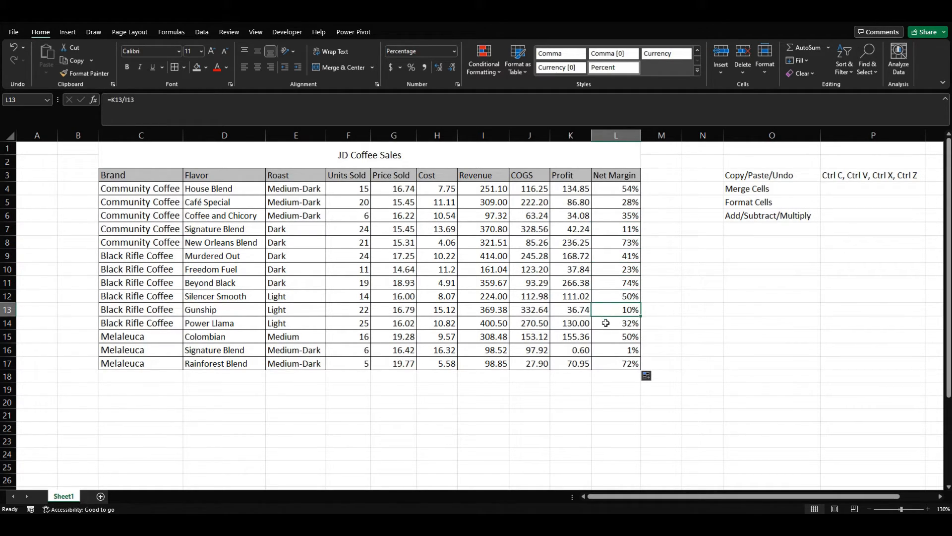
click(605, 336)
click(606, 348)
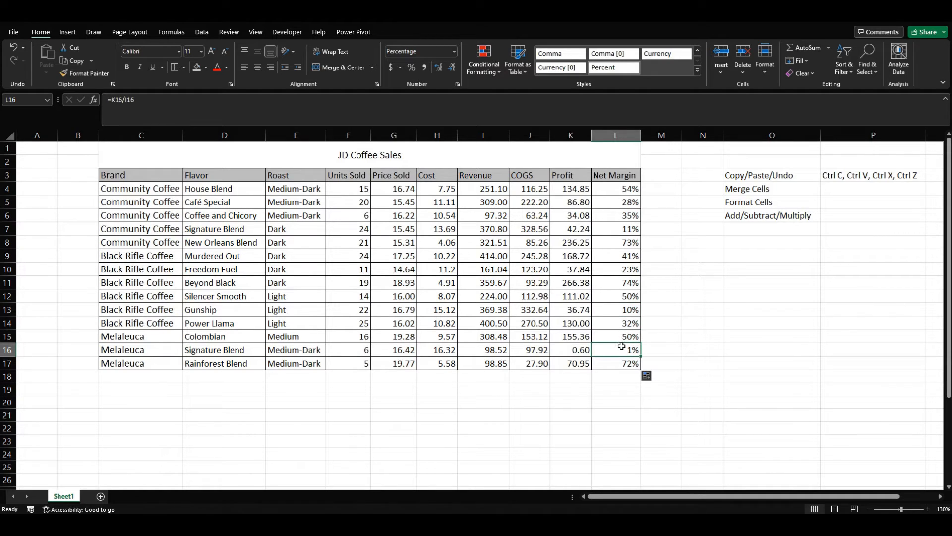
Review the brand, flavor, roast, units sold, price and cost of the Melaleuca Signature Blend in row 16
click(140, 353)
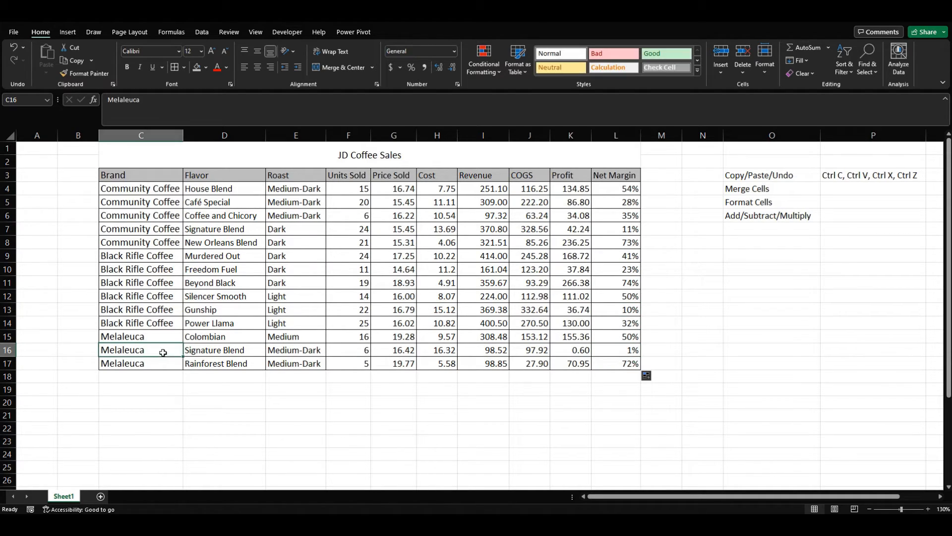
click(248, 353)
click(305, 351)
click(354, 349)
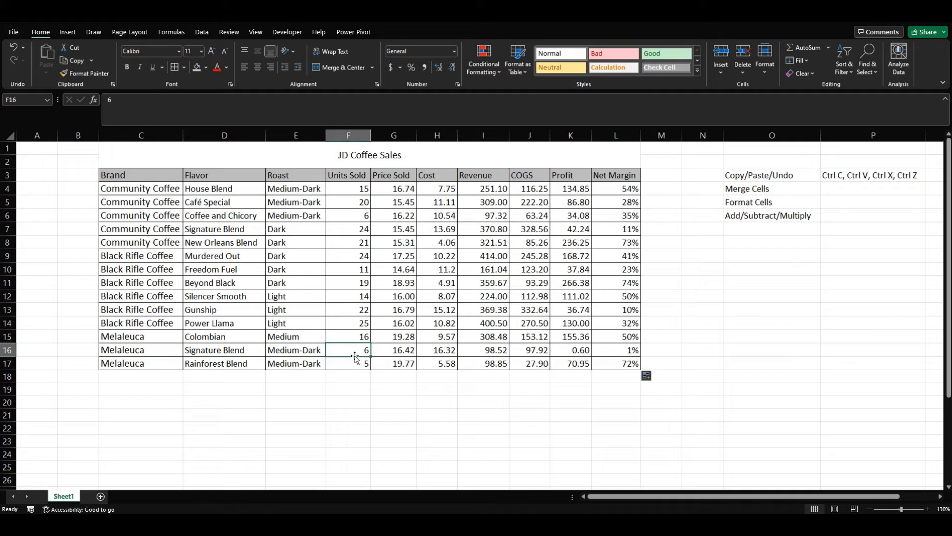
click(385, 350)
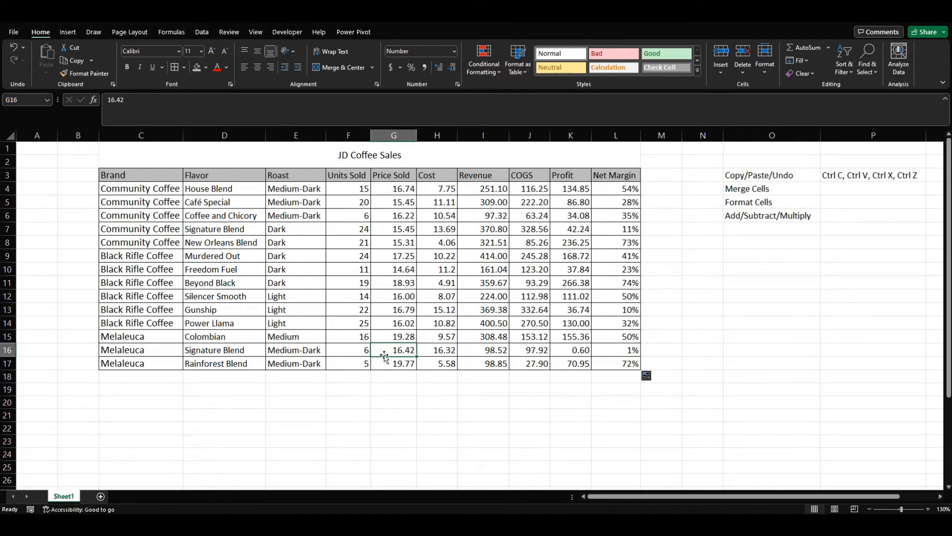
click(427, 349)
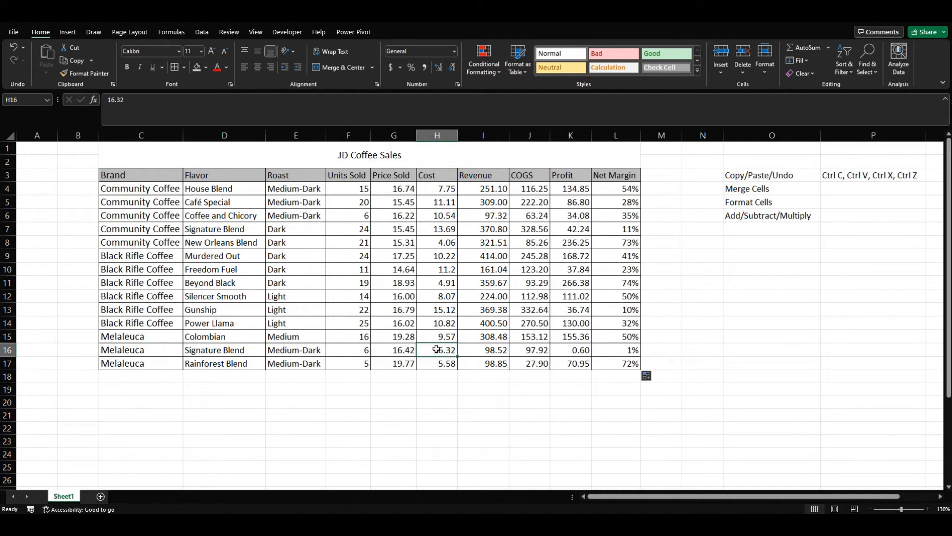
Review the price, units sold, profit and net margin of the Melaleuca Signature Blend in row 16 and the net margin formula in L17
click(390, 352)
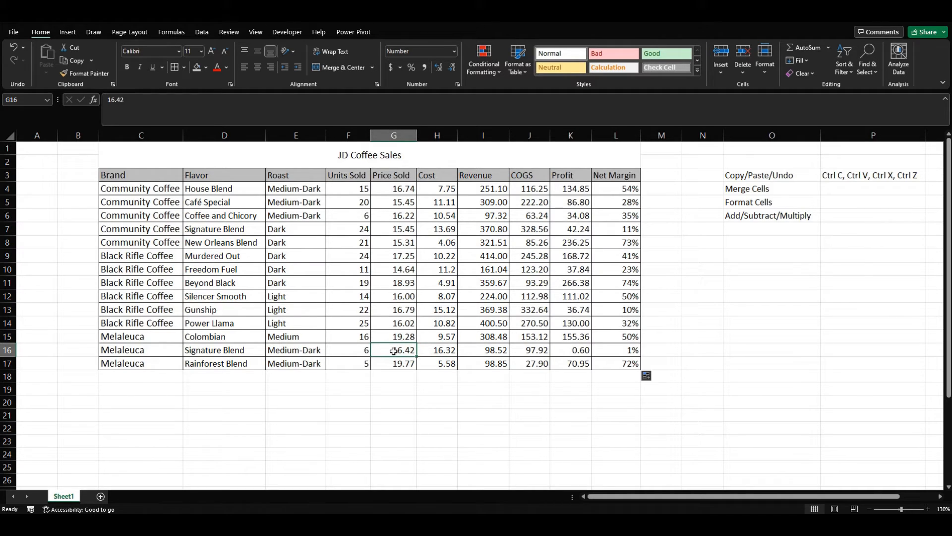
click(351, 351)
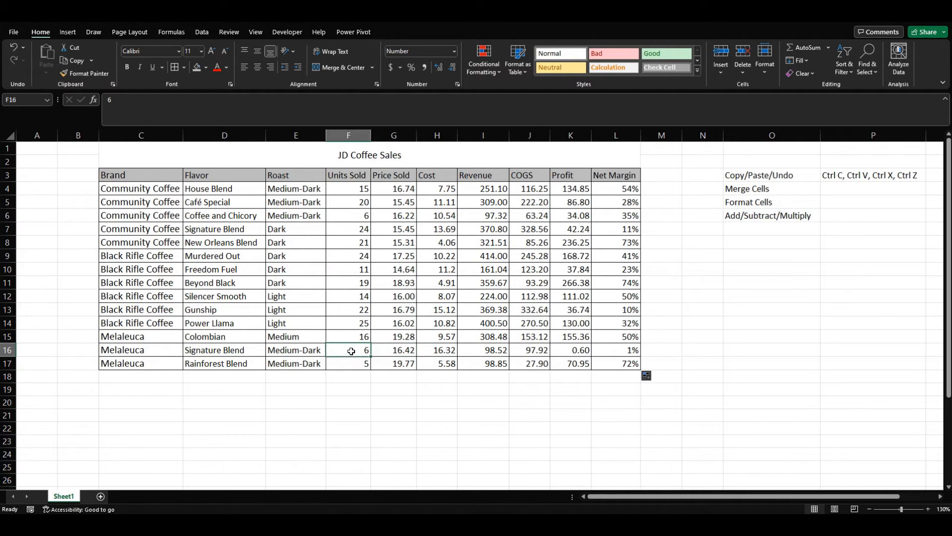
click(612, 351)
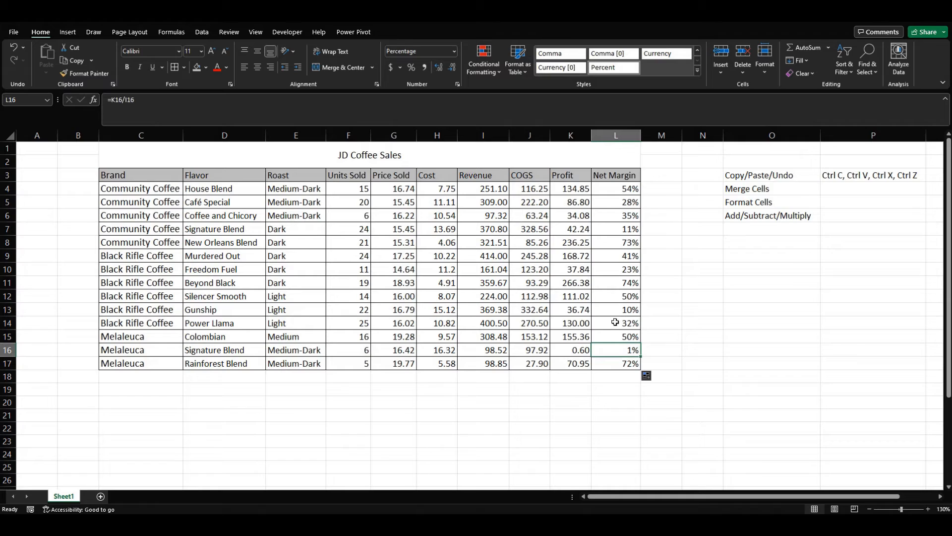
click(565, 353)
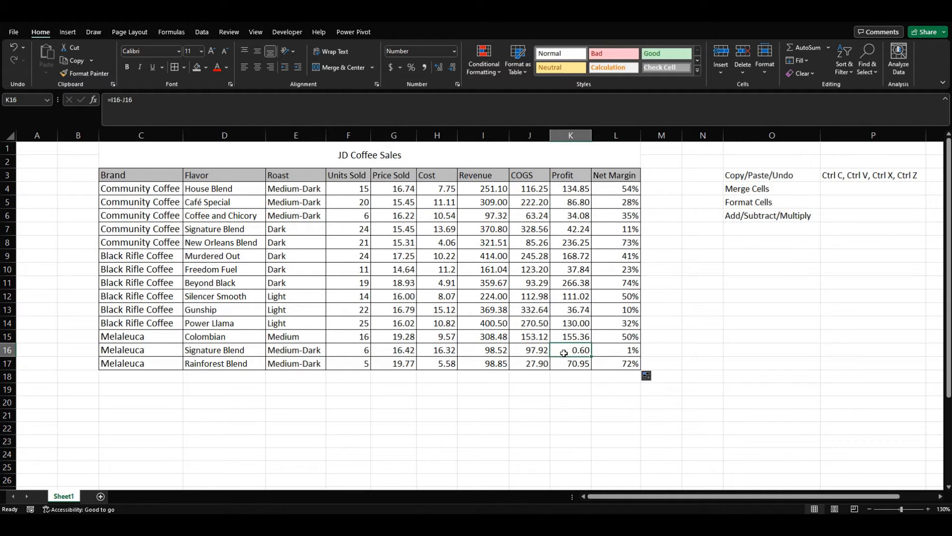
click(606, 350)
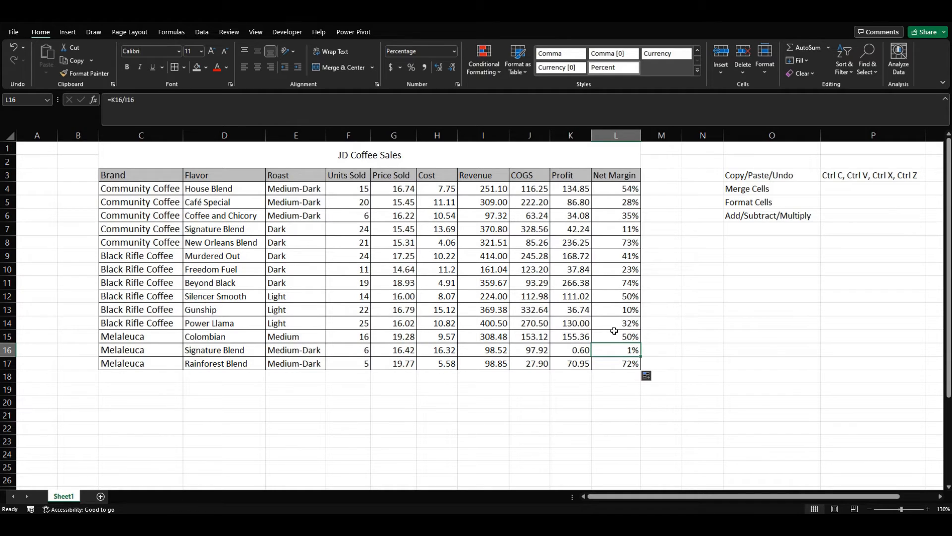
click(604, 361)
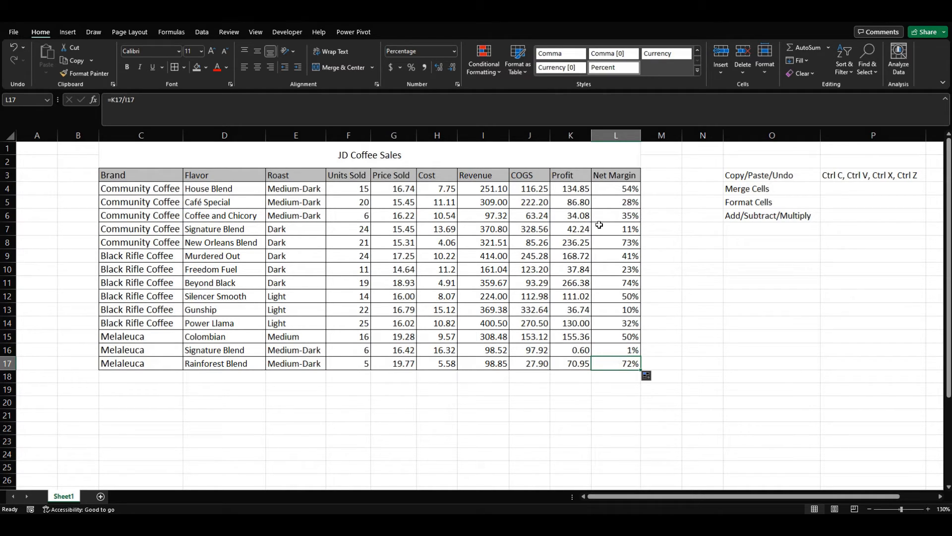
Select the Net Margin values L4:L17, and move cell by cell down from L4 and back up to it
drag(609, 192, 615, 361)
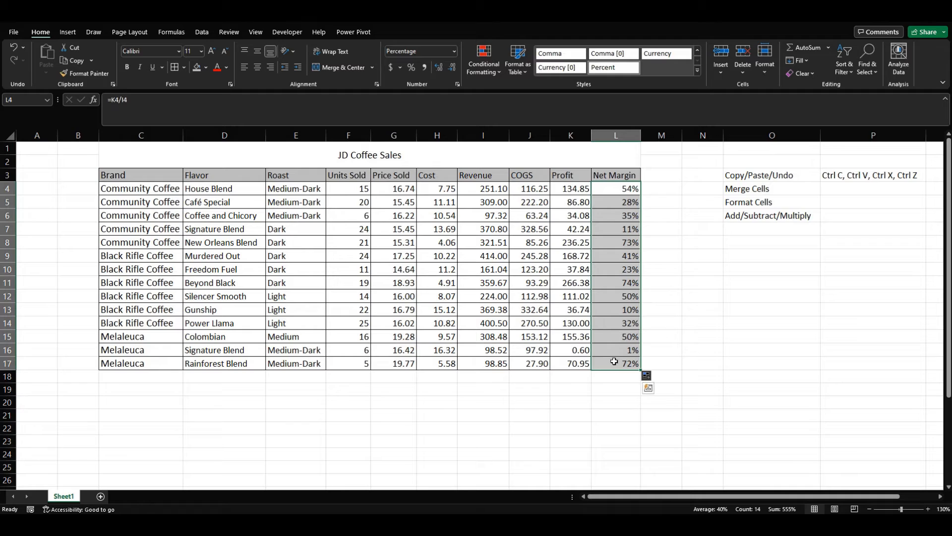
click(611, 192)
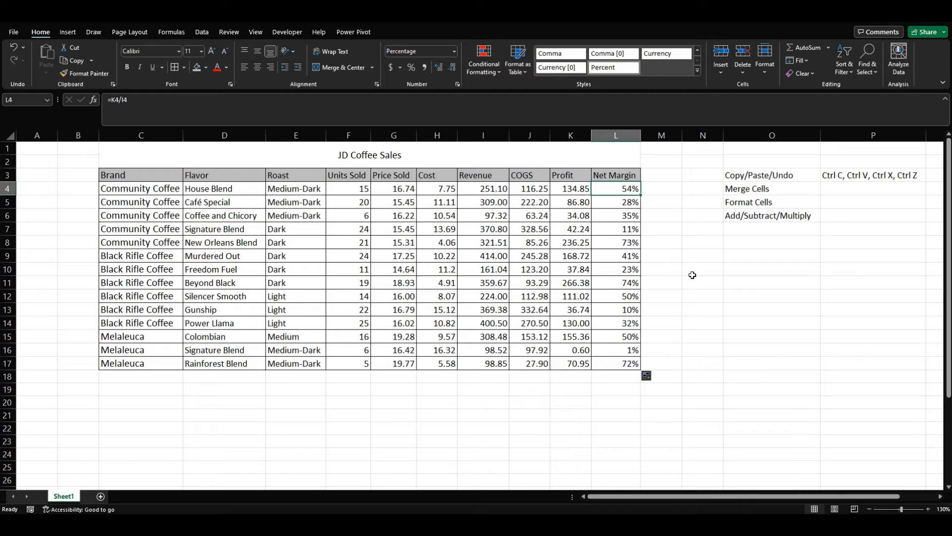
key(Down)
key(Down)
key(Down)
key(Down)
key(Down)
key(Up)
key(Up)
key(Up)
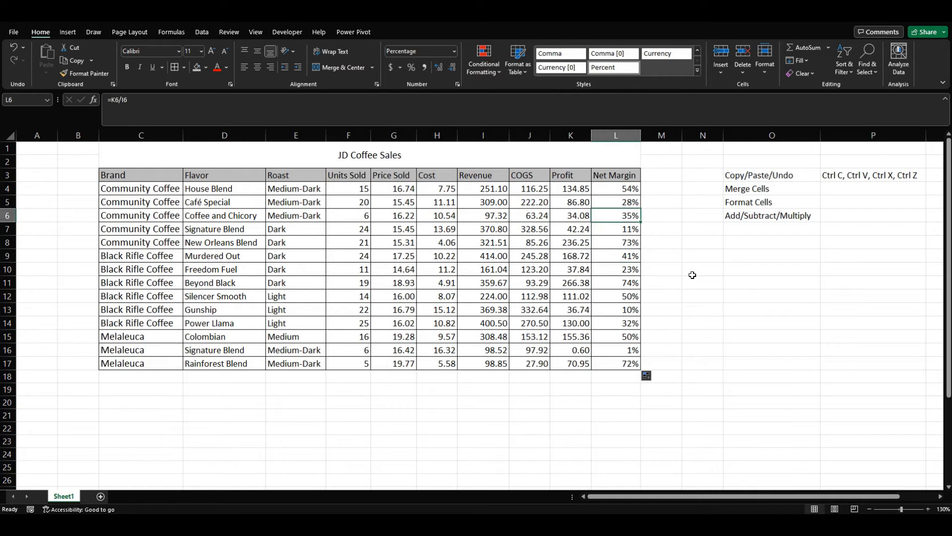
key(Up)
key(Up)
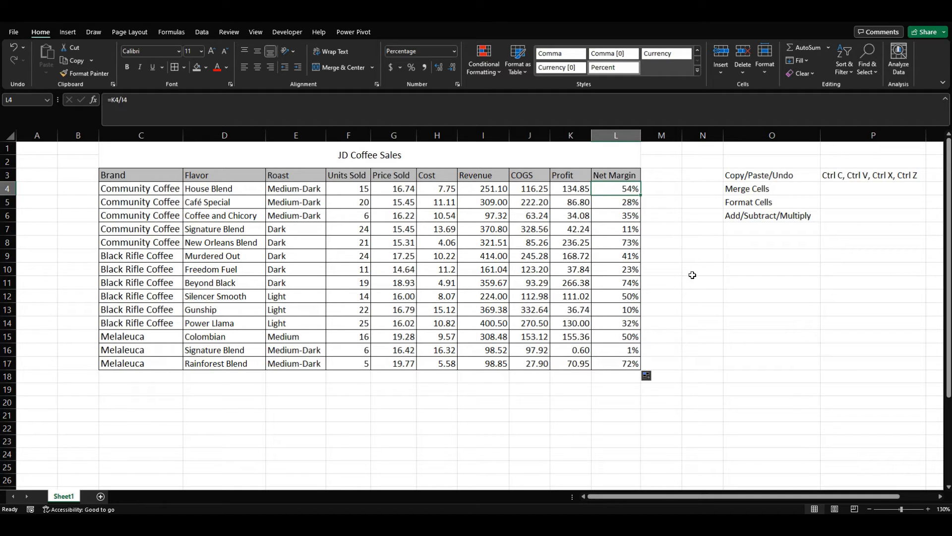
Select column L from L4 down well past the table's last row, and clear that selection
drag(629, 189, 625, 469)
drag(639, 469, 639, 491)
scroll(598, 349, up, 9)
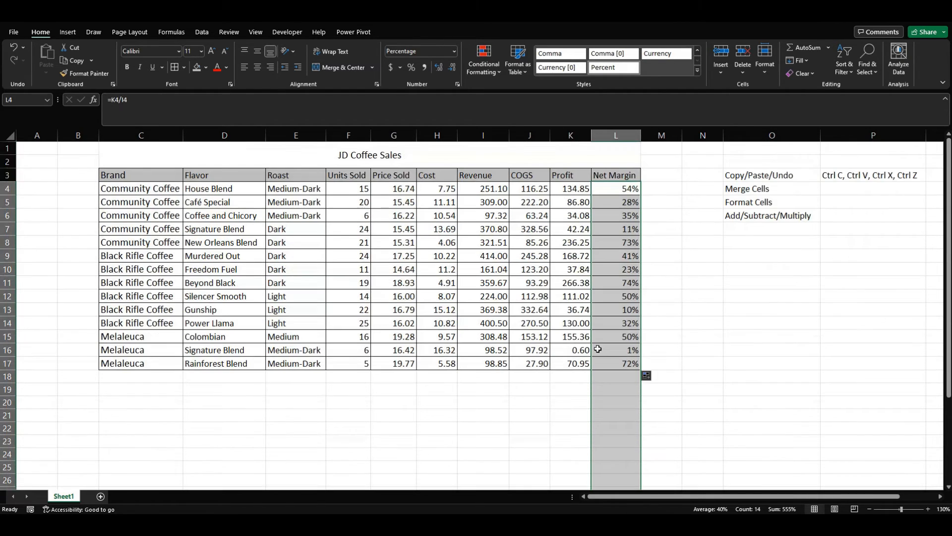
click(607, 267)
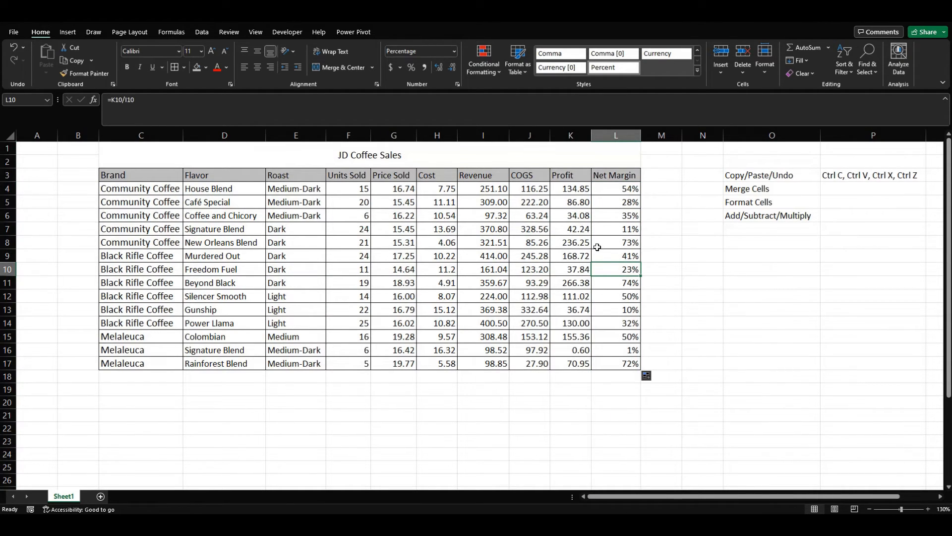
Select the continuous block of Net Margin cells from L4 to the last filled cell, L17
click(605, 184)
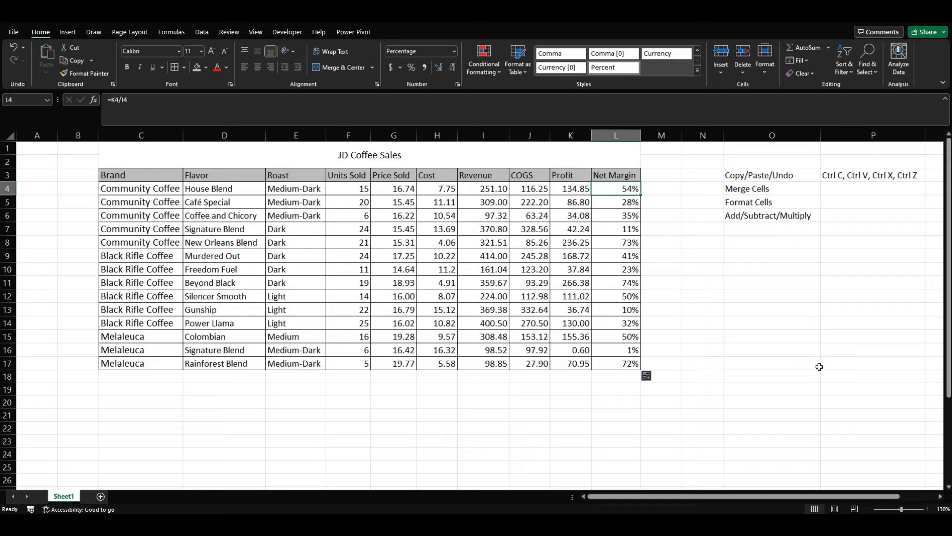
key(ctrl+shift+Down)
key(ctrl+d)
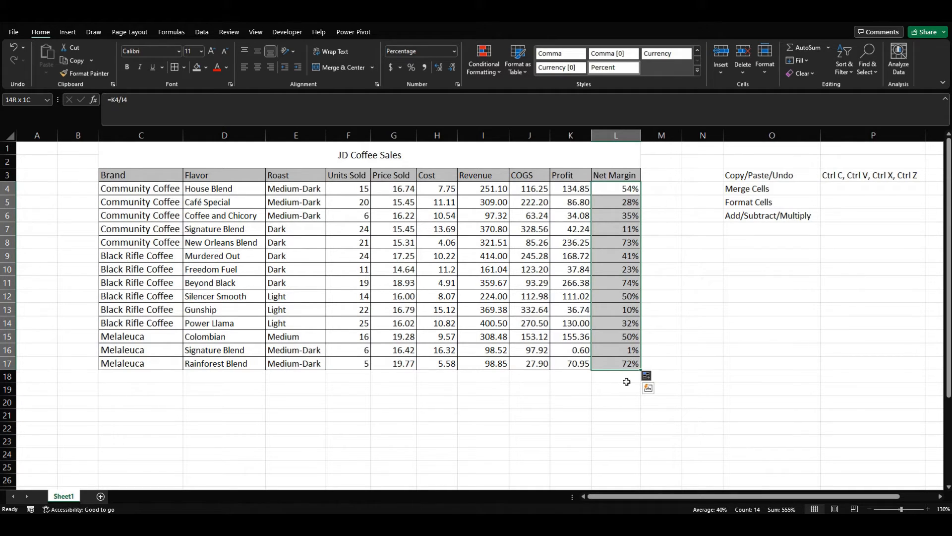
Enter the test value 55 in L19, below the Net Margin column
click(612, 389)
text(55)
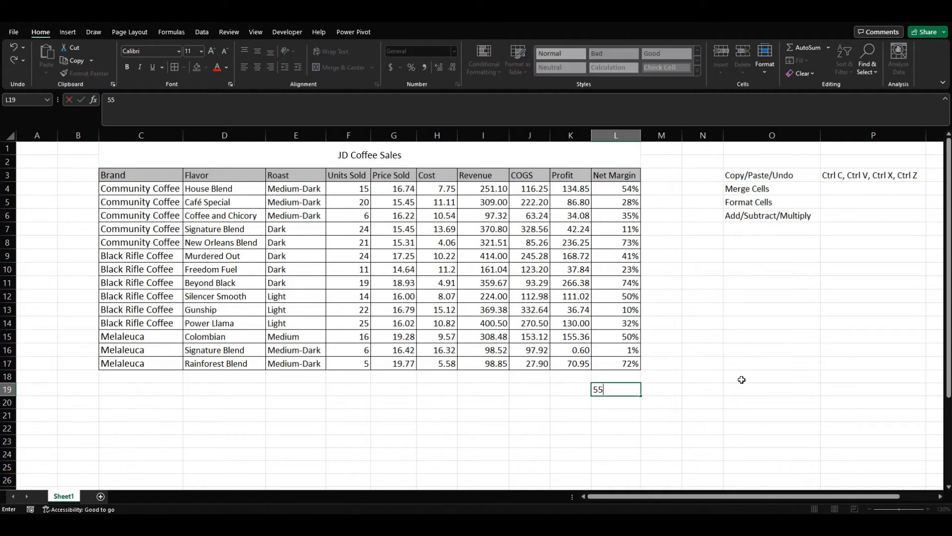
key(Return)
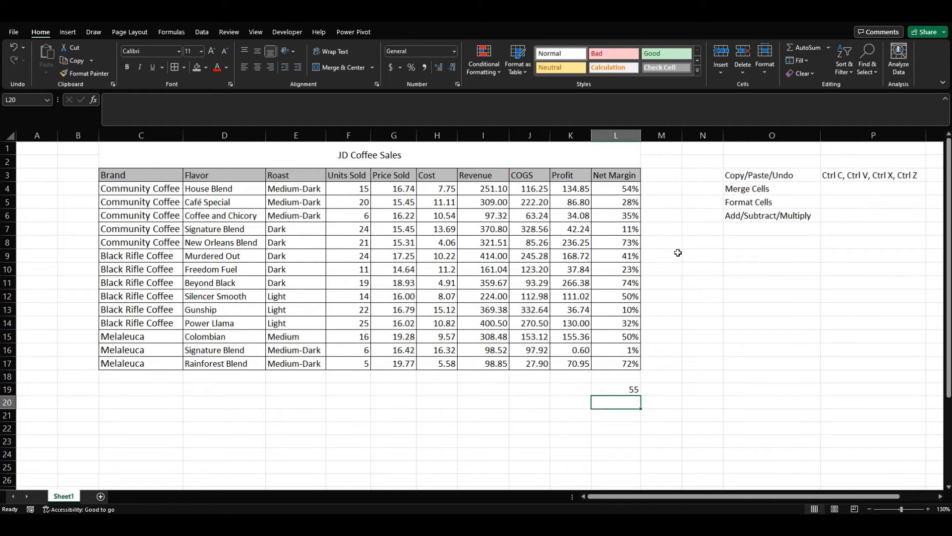
Extend the selection from L4 to L17, on to L19 and to the sheet's last row, and return to L4
click(621, 191)
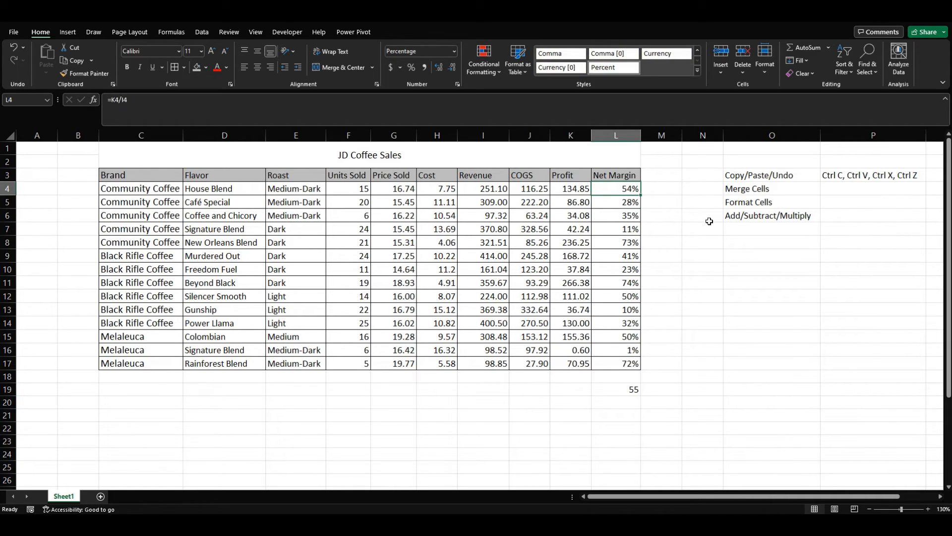
key(ctrl+shift+Down)
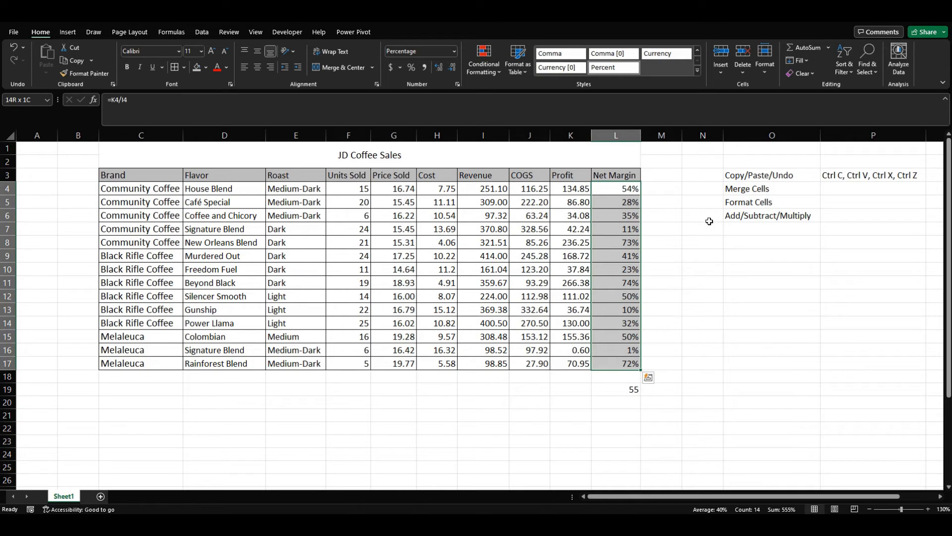
key(ctrl+shift+Down)
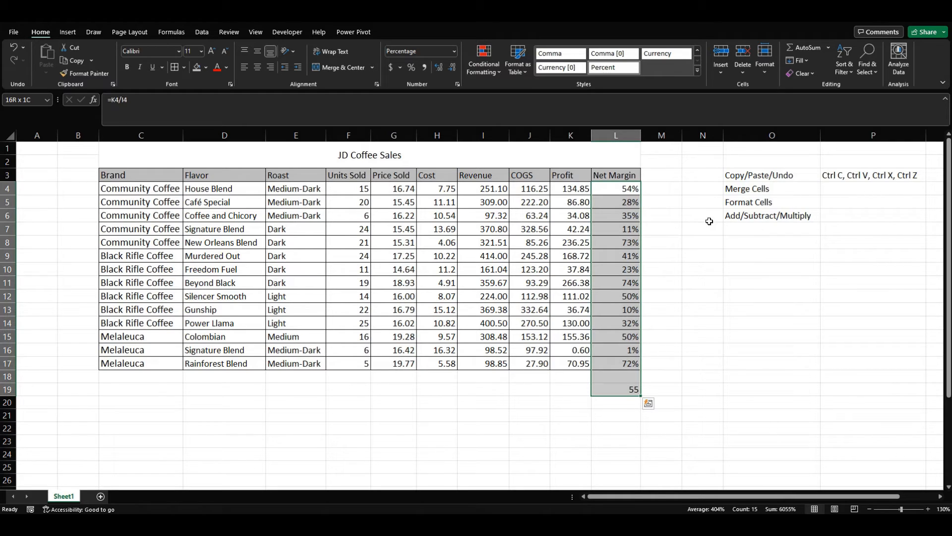
key(ctrl+shift+Down)
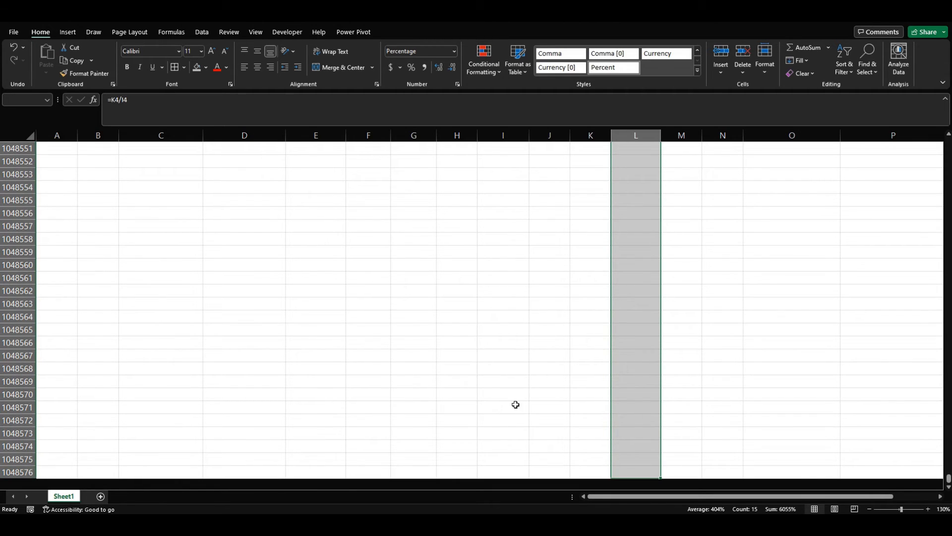
key(Up)
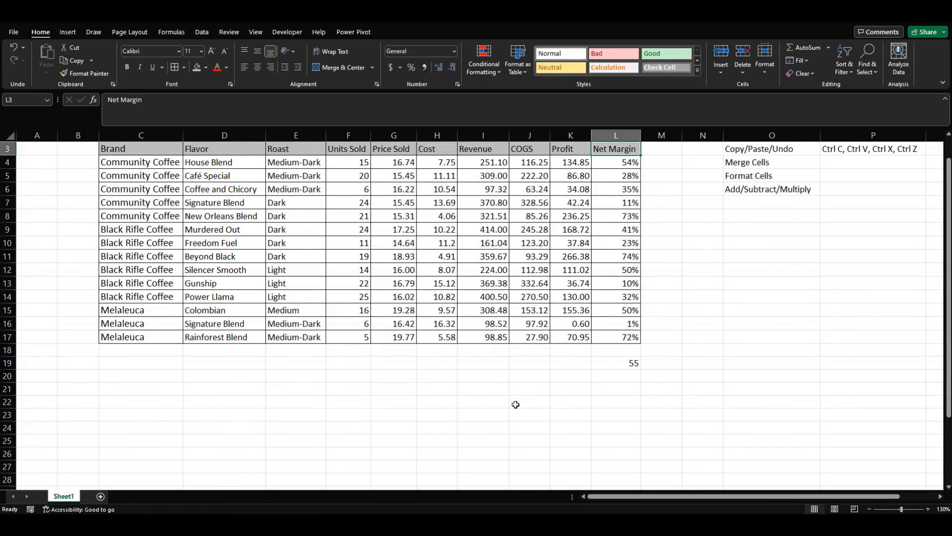
scroll(516, 404, up, 1)
key(Down)
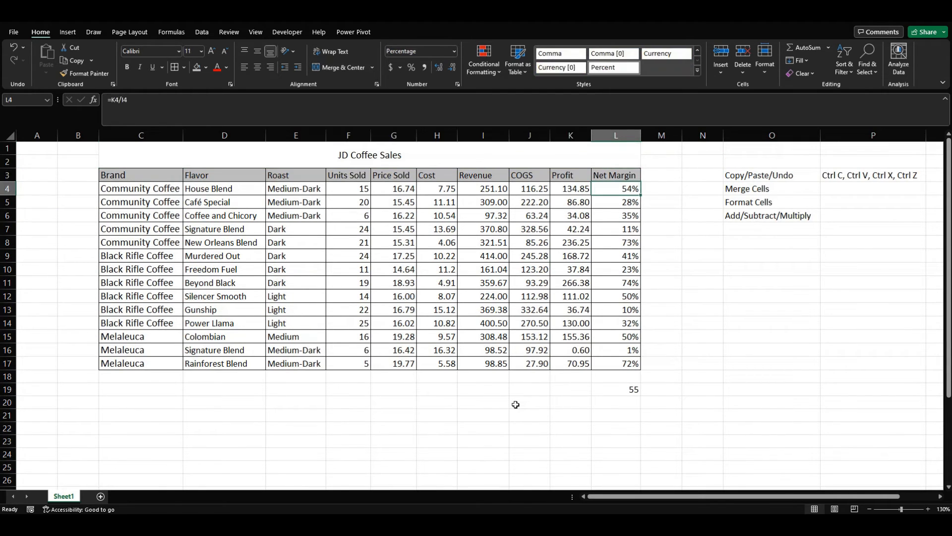
Delete the test value from L19
click(636, 389)
key(Delete)
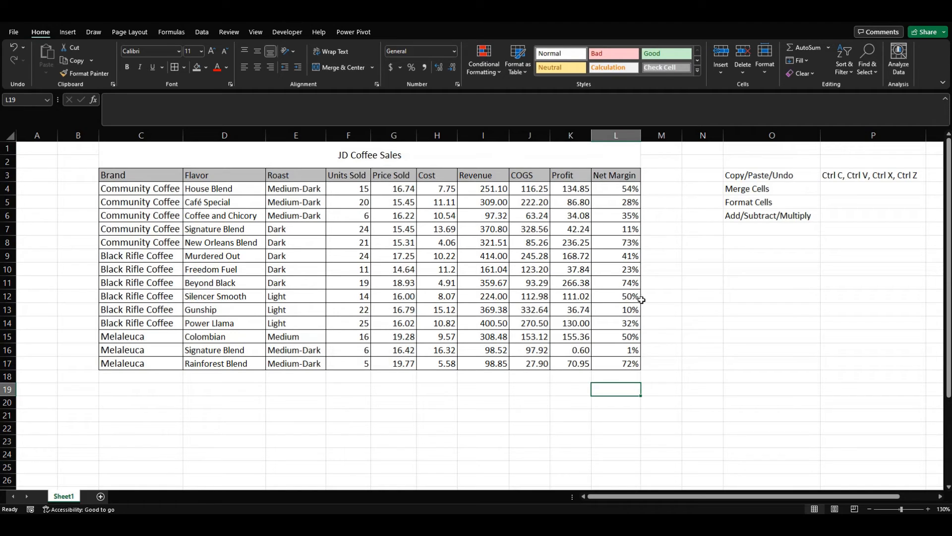
Apply the Green-Yellow-Red conditional formatting color scale to the Net Margin values in L4:L17
click(615, 188)
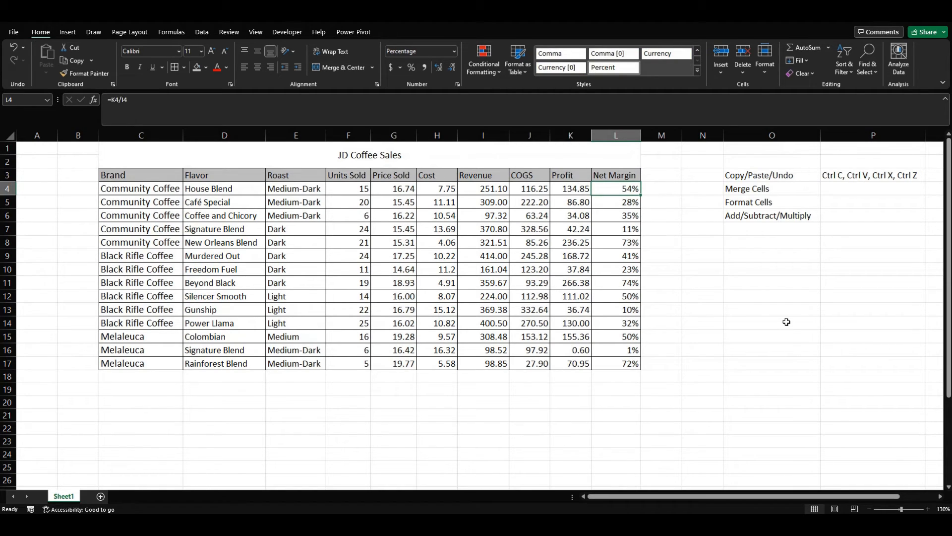
key(ctrl+shift+Down)
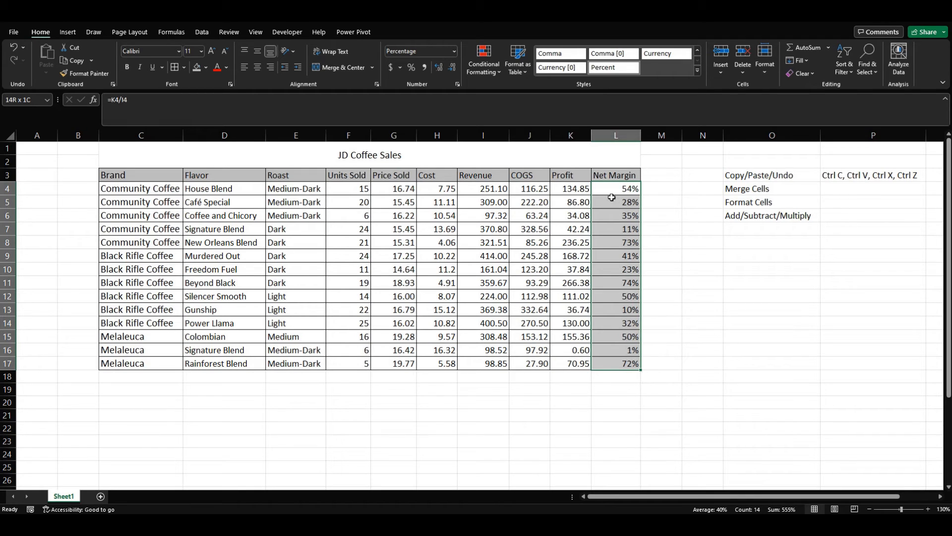
click(496, 74)
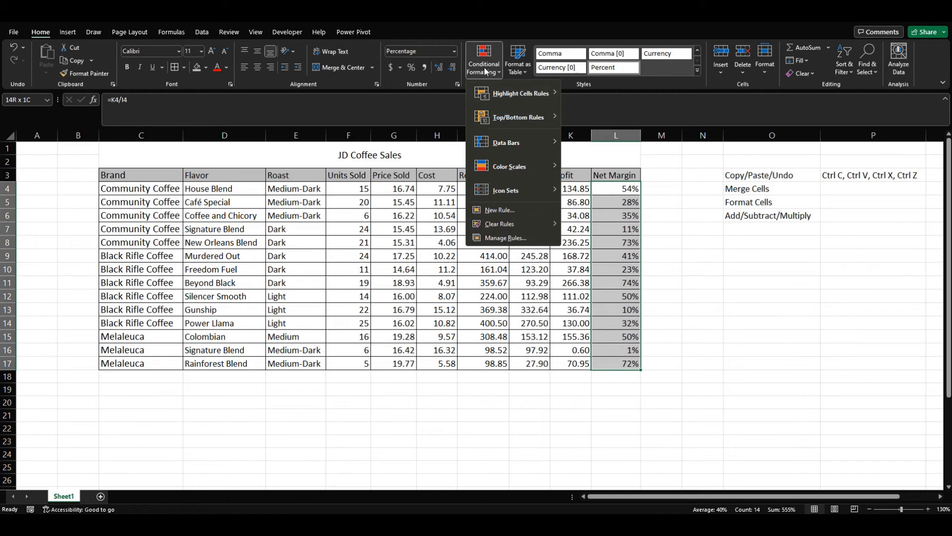
mouse_move(529, 165)
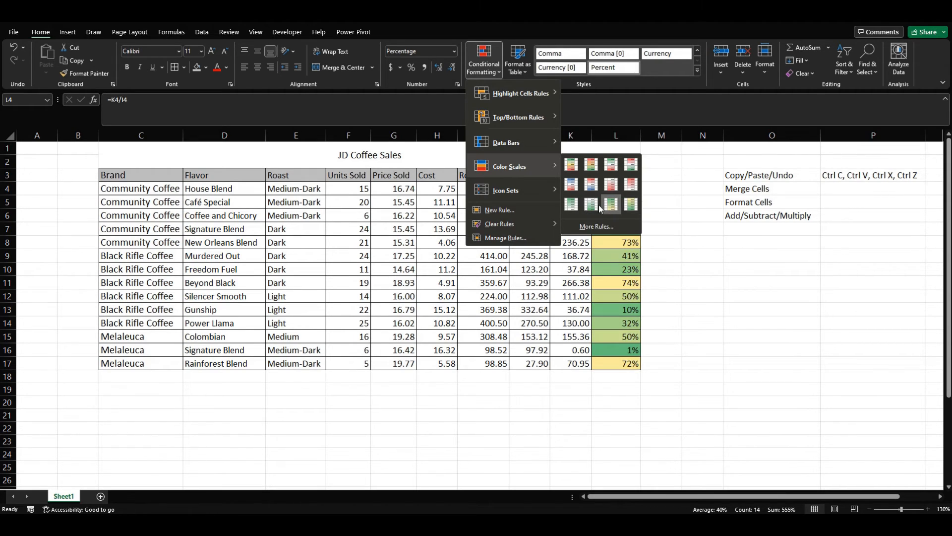
click(572, 165)
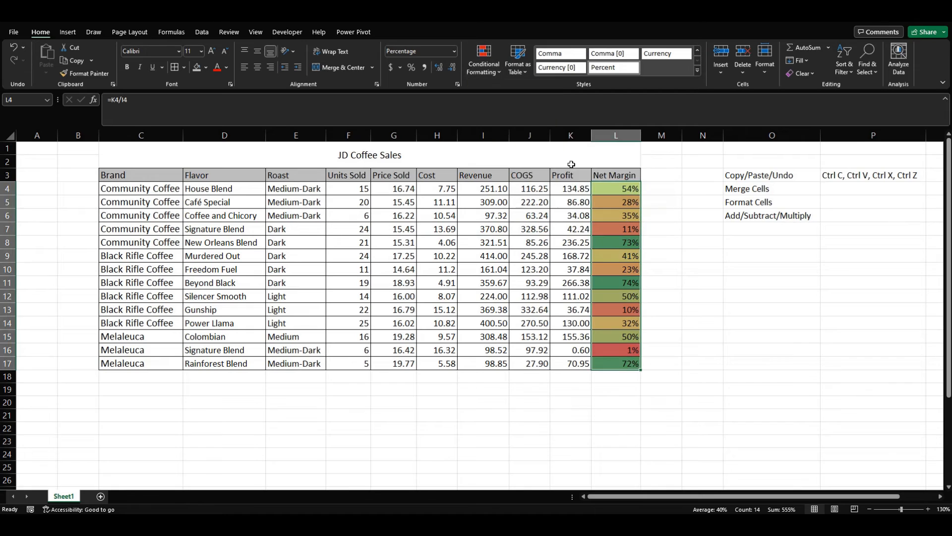
click(699, 329)
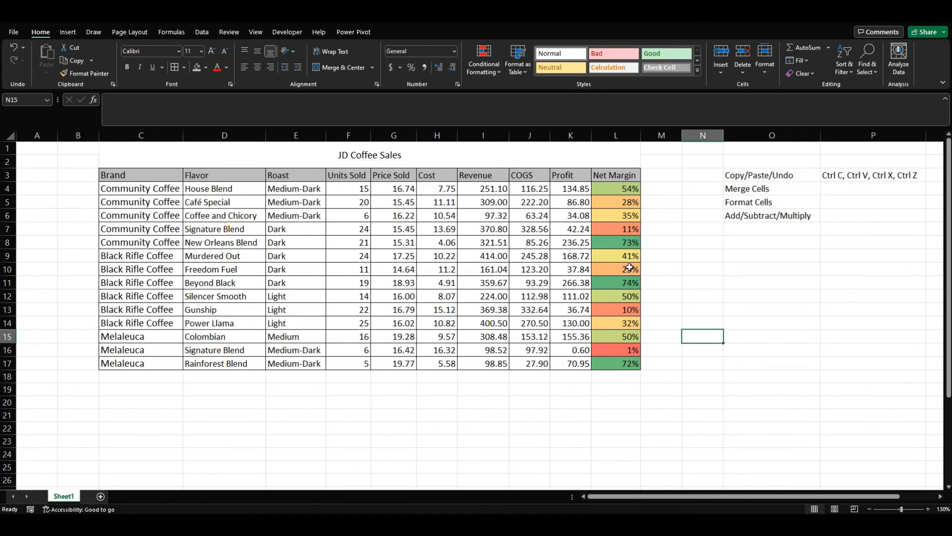
Examine the color-scaled Net Margin cells, comparing the red ones in L16, L13 and L7 with the green ones in L4, L8, L11 and L17
click(615, 350)
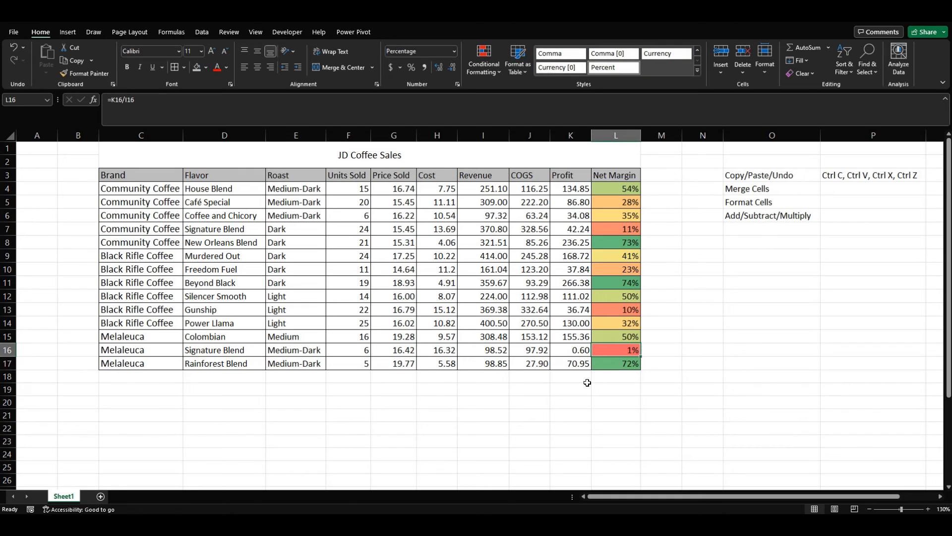
click(613, 306)
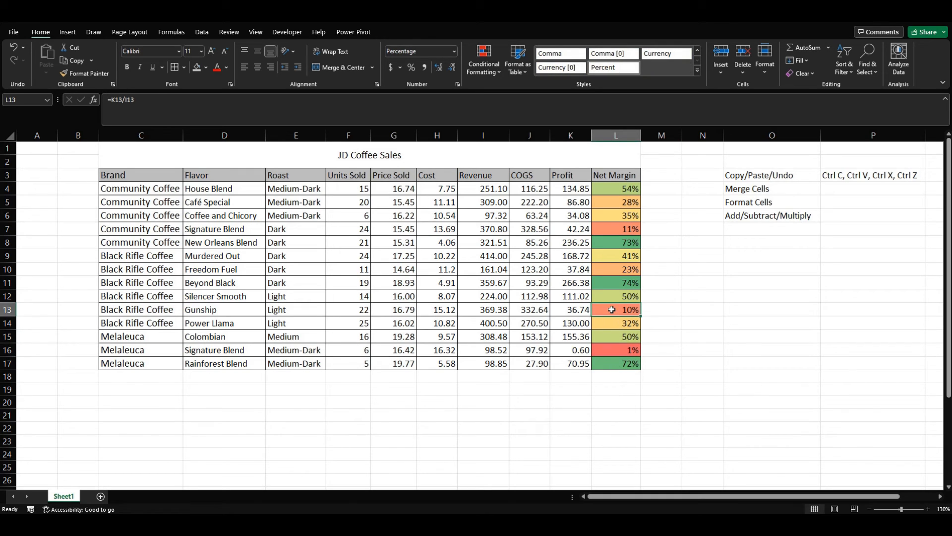
click(605, 234)
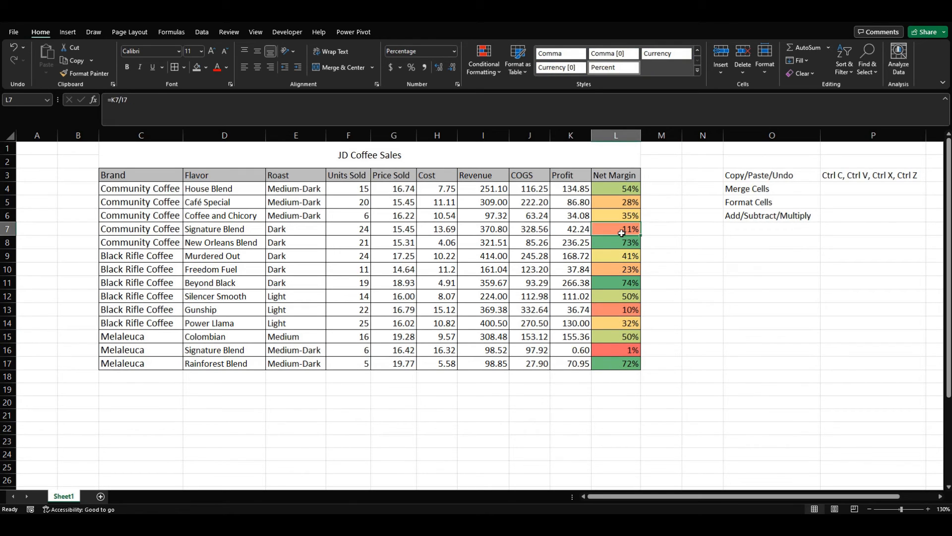
click(616, 191)
click(618, 246)
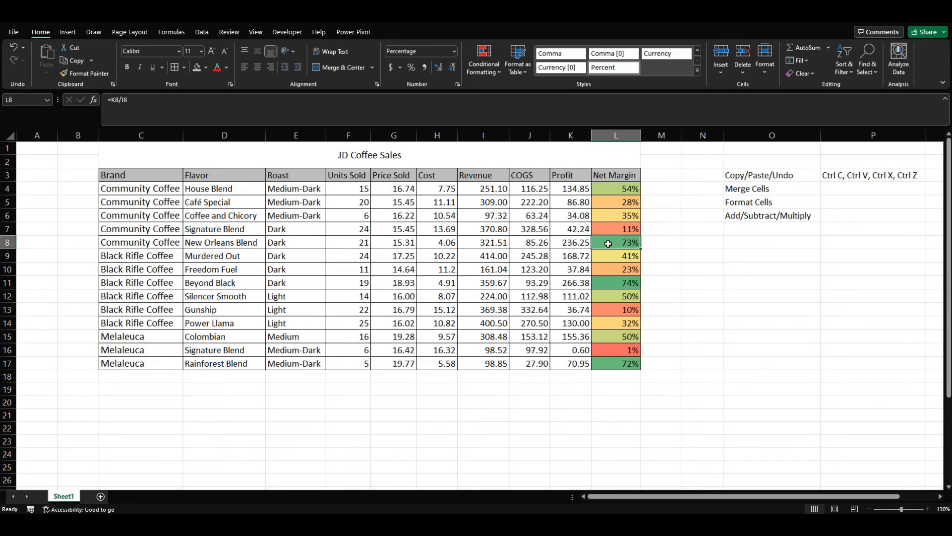
click(606, 282)
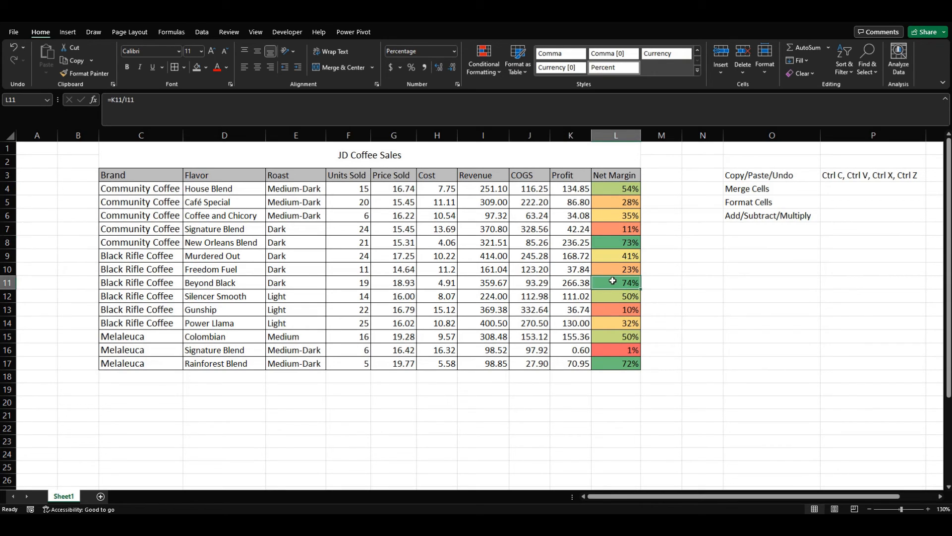
click(616, 363)
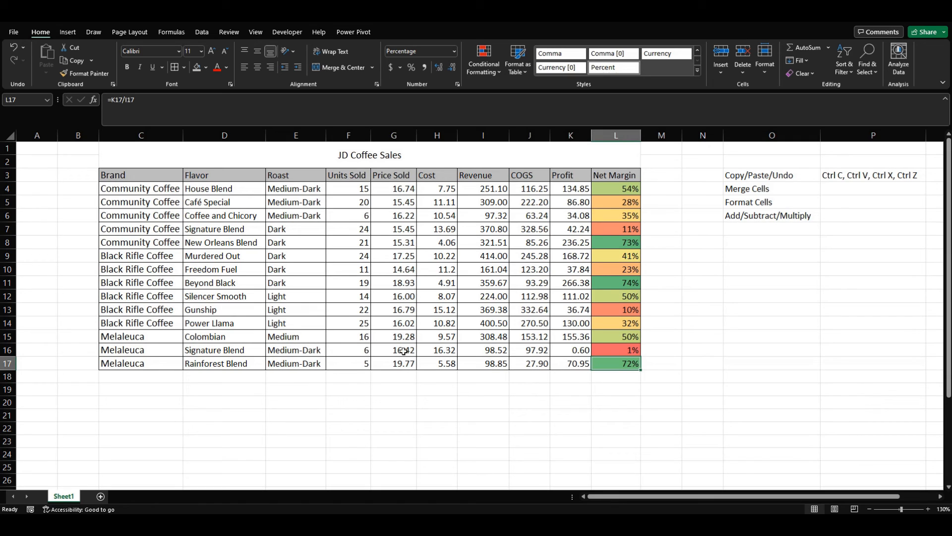
click(458, 390)
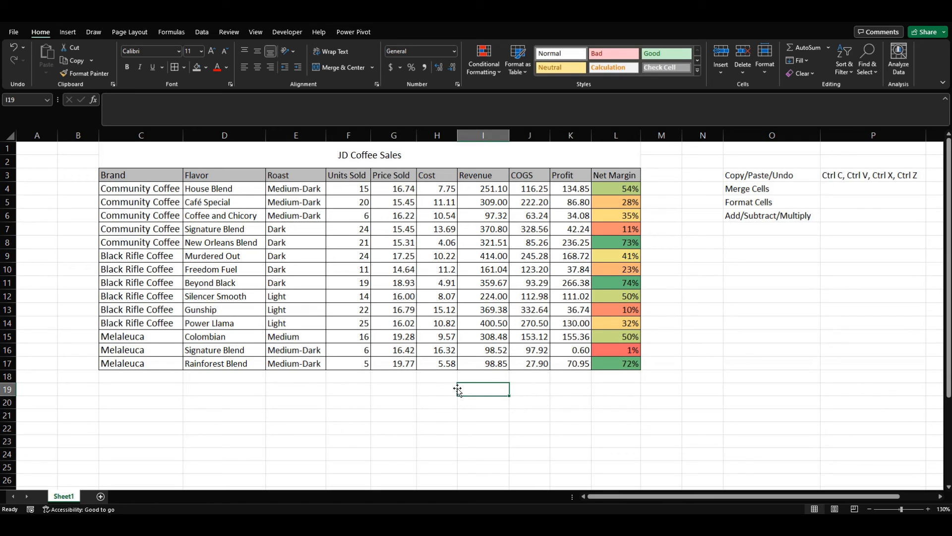